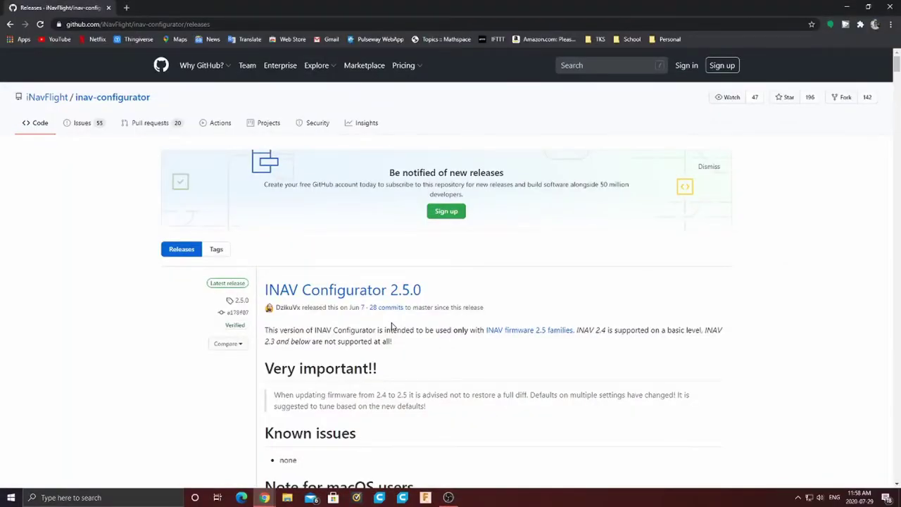
Step: Download INAV-Configurator_win64_2.5.0.zip from the INAV Configurator 2.5.0 release assets
click(71, 24)
drag(66, 24, 209, 24)
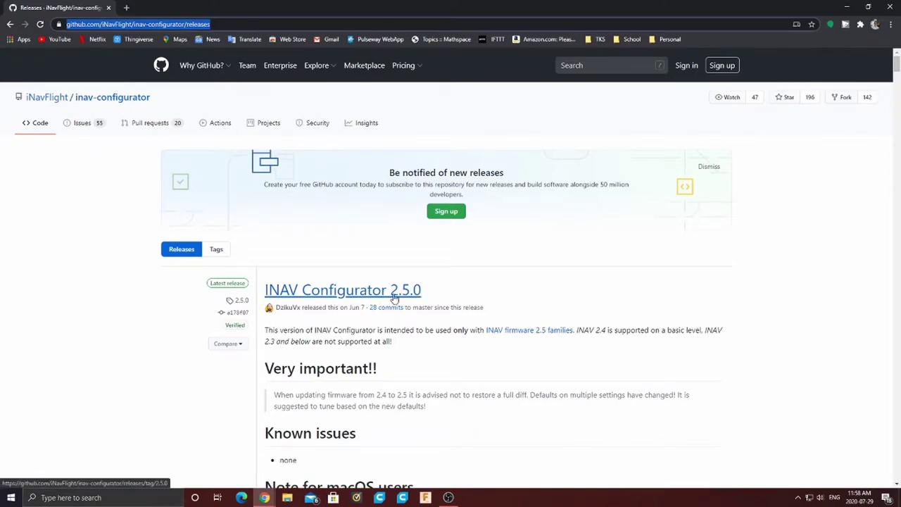
scroll(431, 322, down, 1)
scroll(423, 327, down, 8)
scroll(485, 199, up, 2)
scroll(447, 177, down, 2)
scroll(418, 247, down, 15)
scroll(406, 245, up, 2)
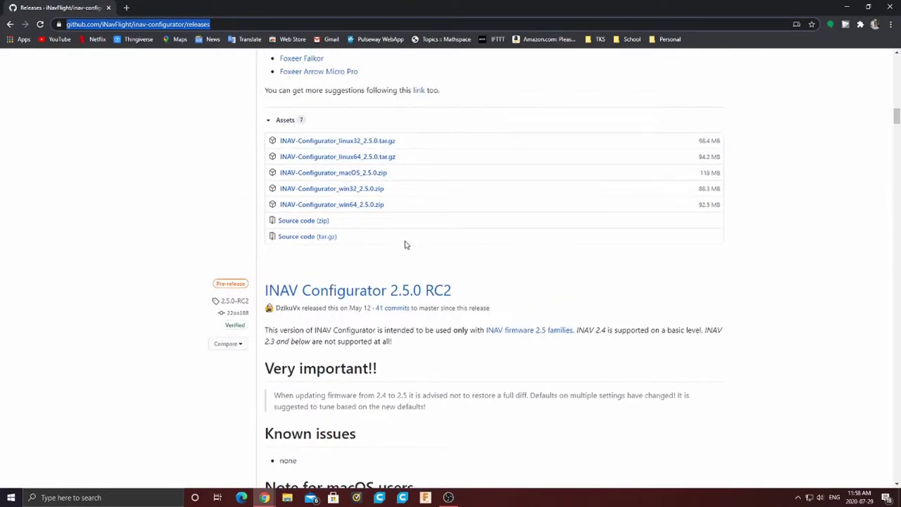
scroll(406, 245, up, 2)
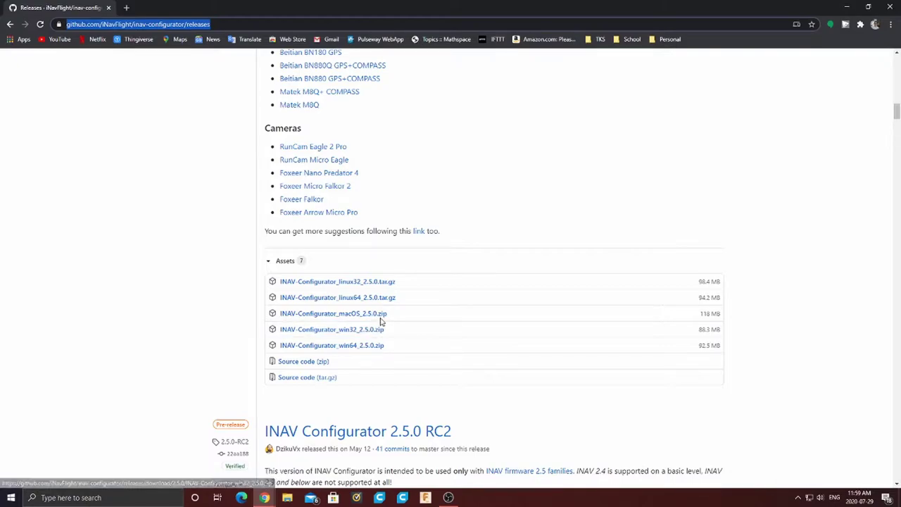
click(353, 348)
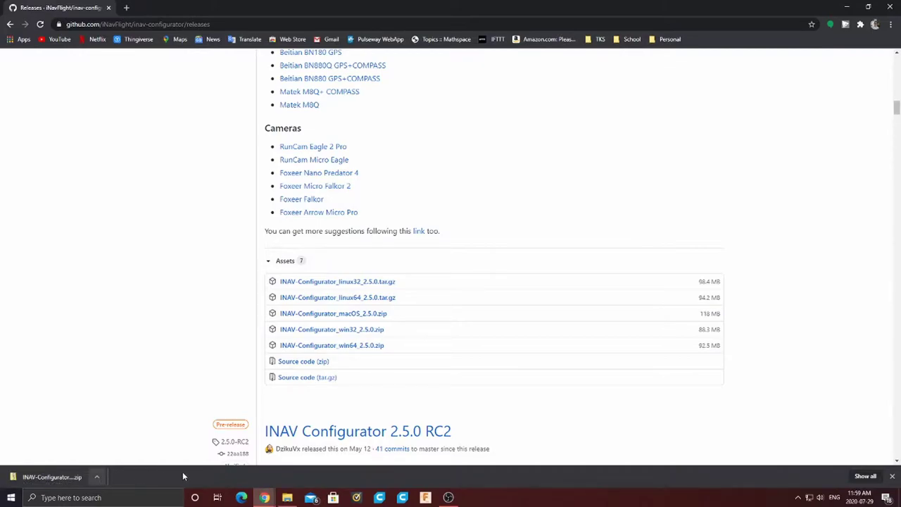
Step: Extract the downloaded INAV-Configurator_win64_2.5.0 archive in File Explorer to the suggested destination folder
click(286, 498)
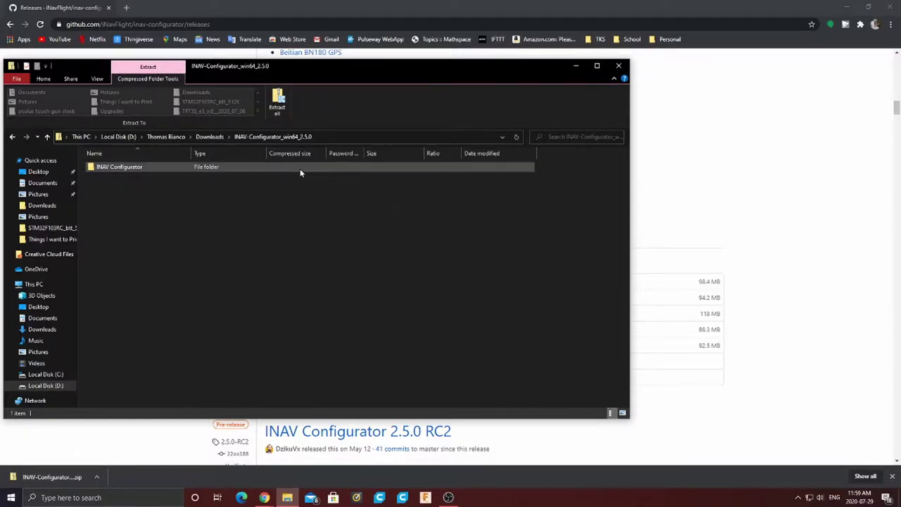
click(278, 102)
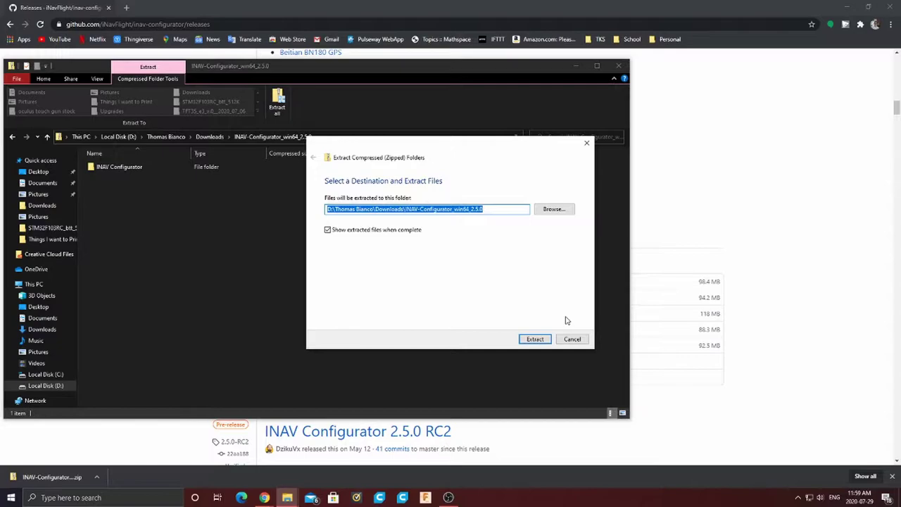
click(535, 340)
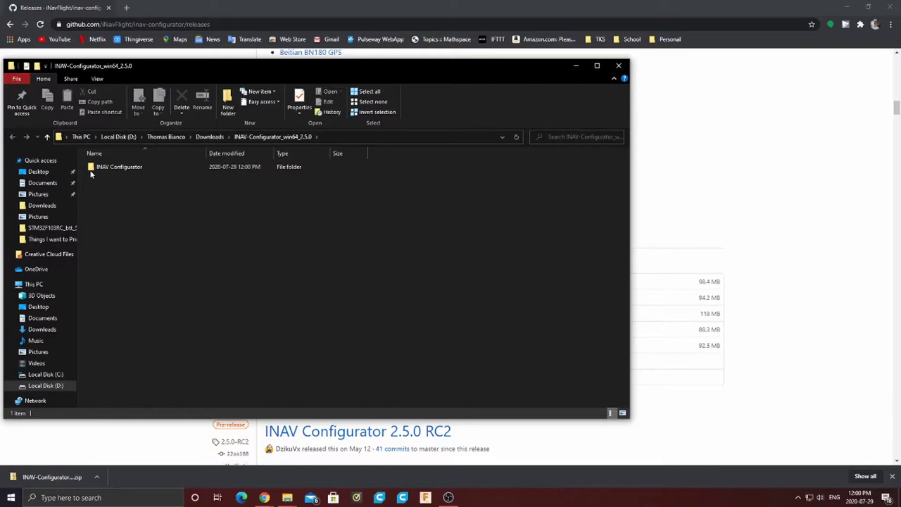
Step: Launch inav-configurator from the extracted INAV Configurator folder, allow it past the SmartScreen block, and maximize its window
double_click(104, 169)
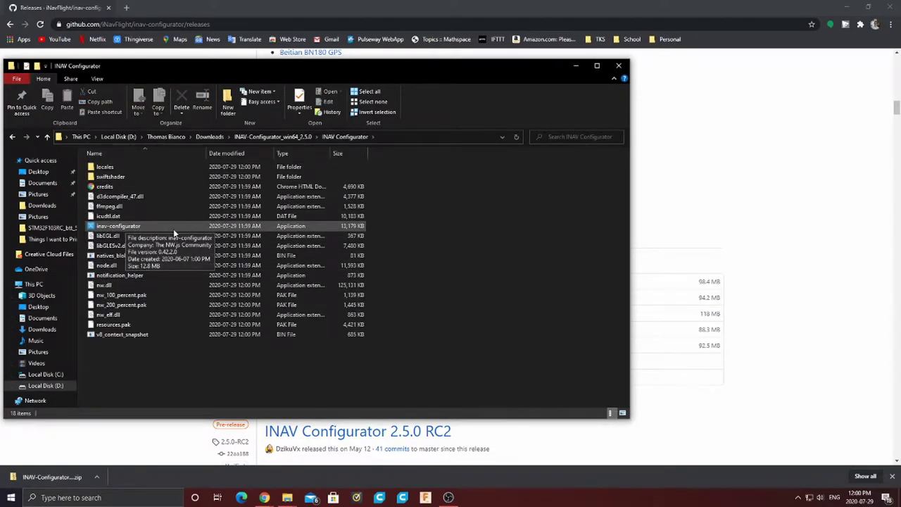
double_click(150, 228)
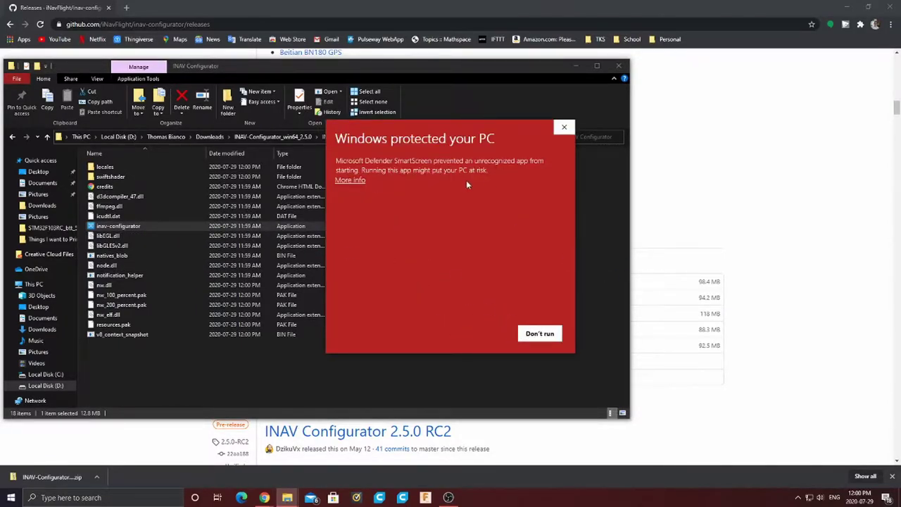
click(344, 181)
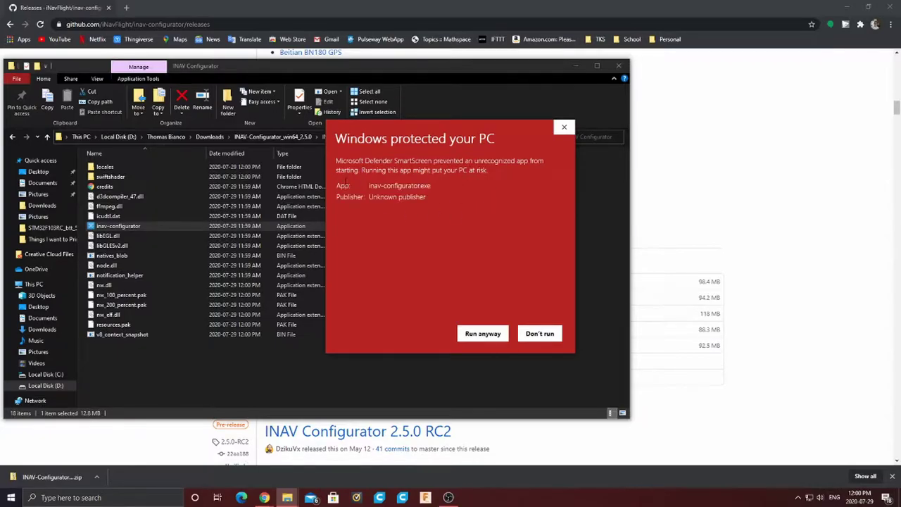
click(483, 334)
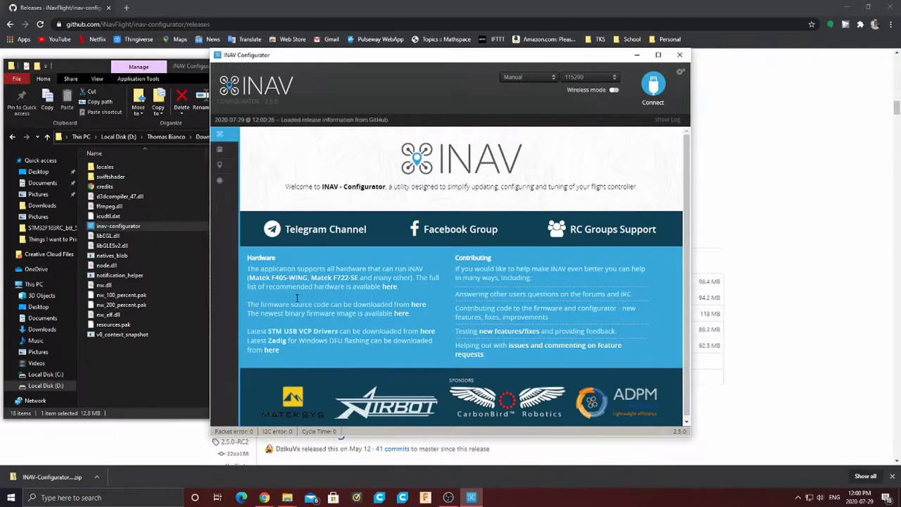
click(657, 54)
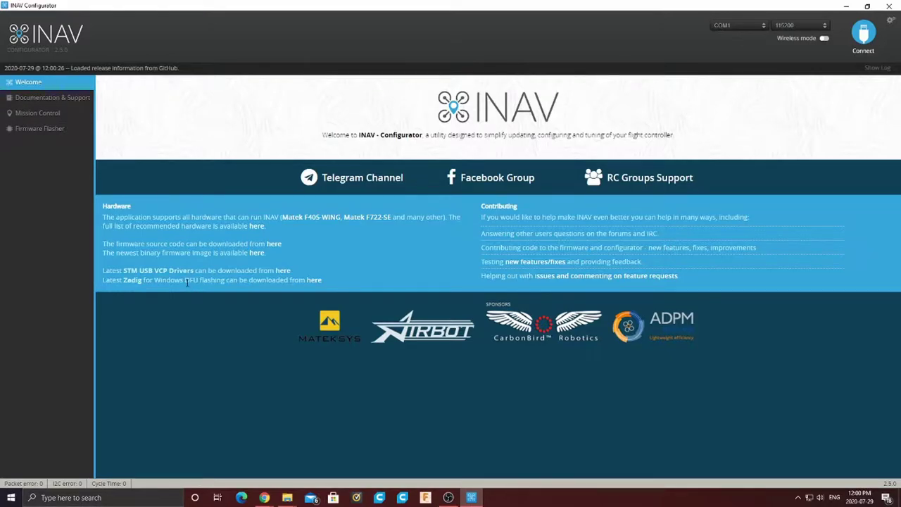
click(28, 129)
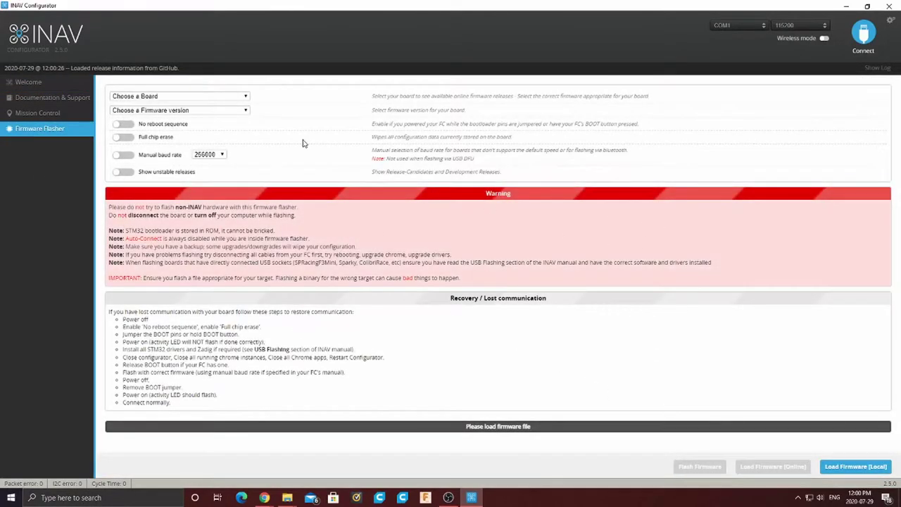
click(53, 84)
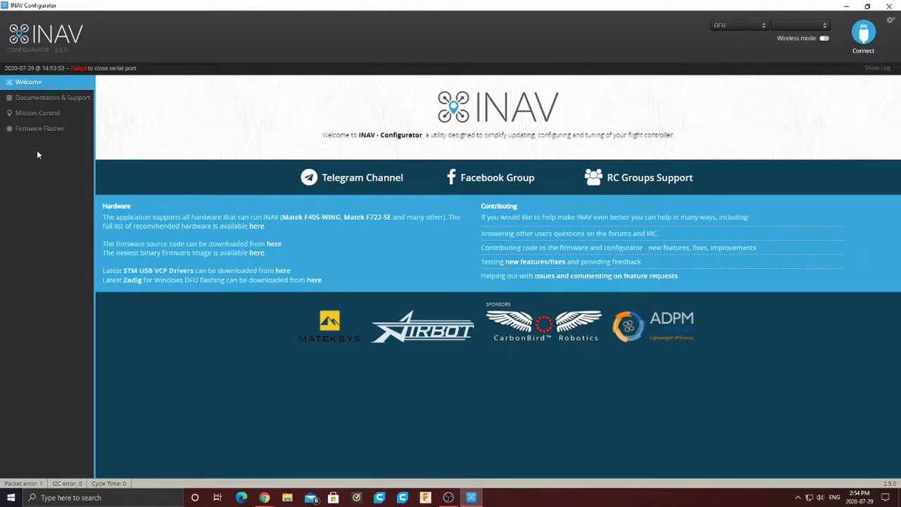
click(47, 129)
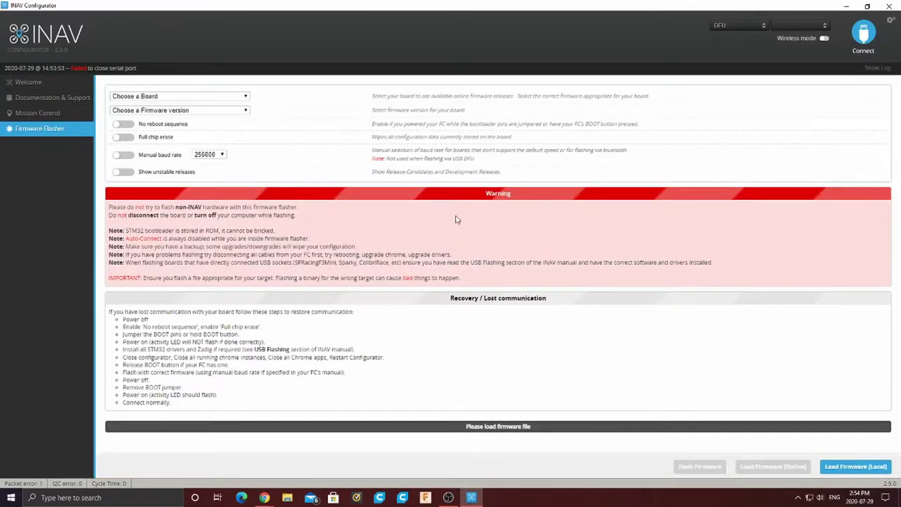
click(32, 83)
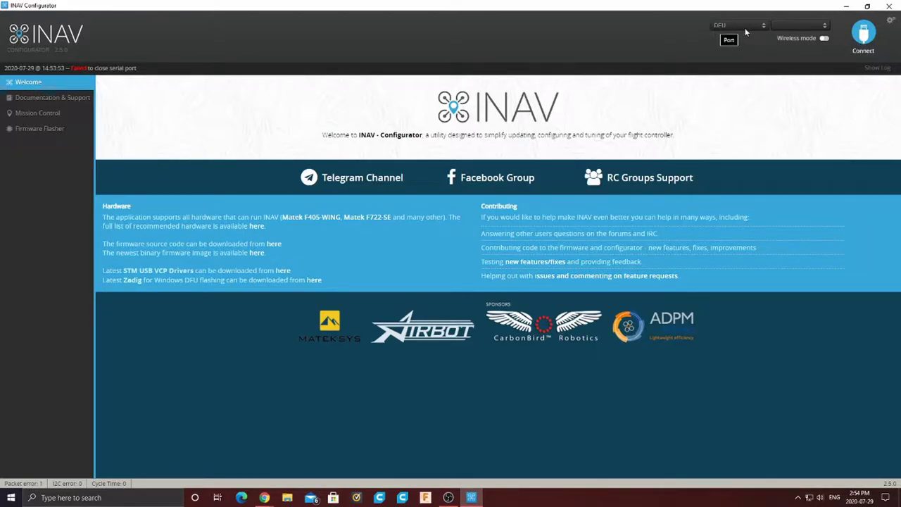
Step: In the firmware flasher, choose the KAKUTEF7 board and the stable 2.5.1 firmware dated 2020-6-16
click(32, 137)
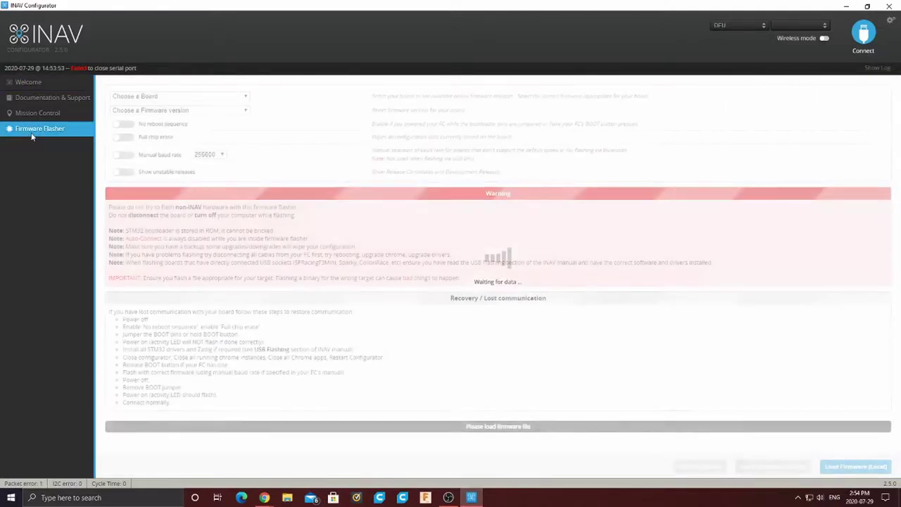
click(161, 97)
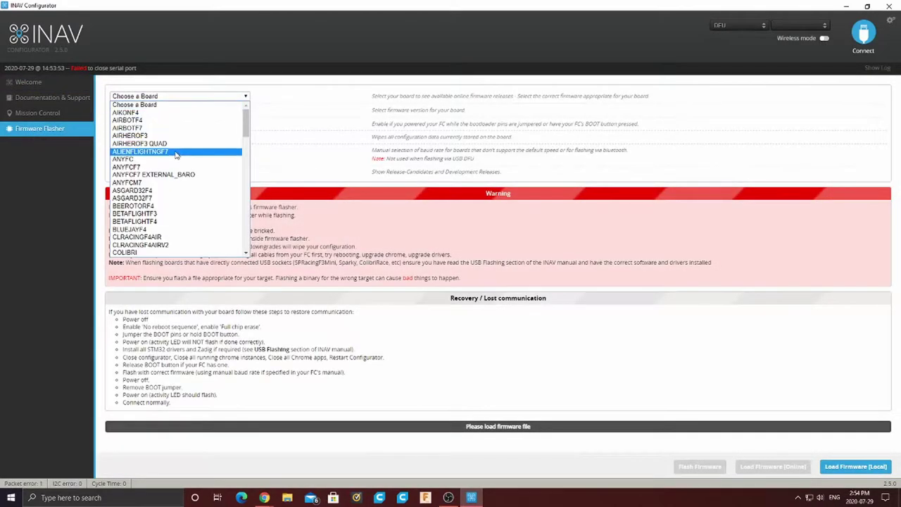
scroll(176, 154, down, 10)
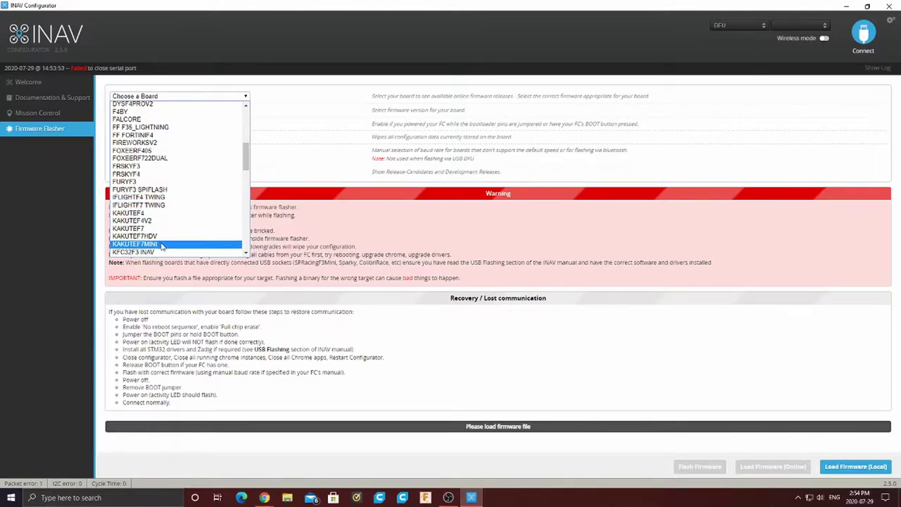
scroll(160, 240, down, 3)
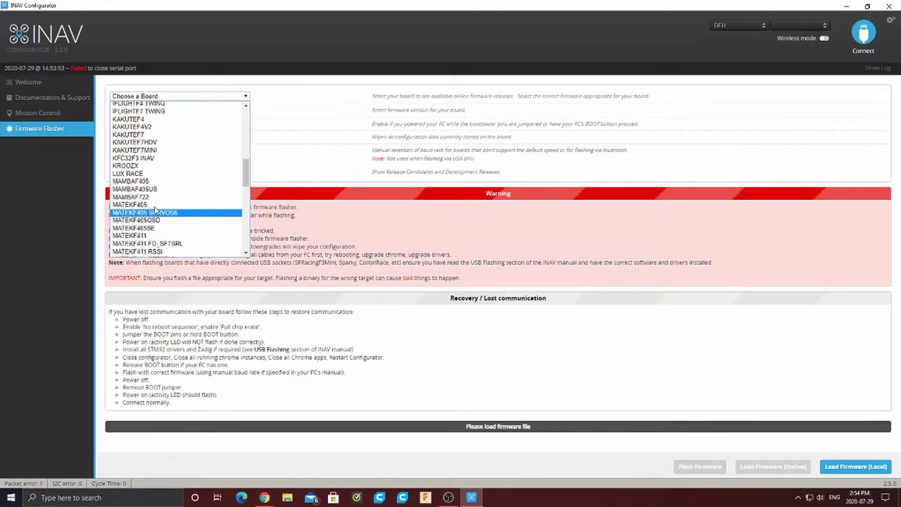
click(147, 138)
click(152, 111)
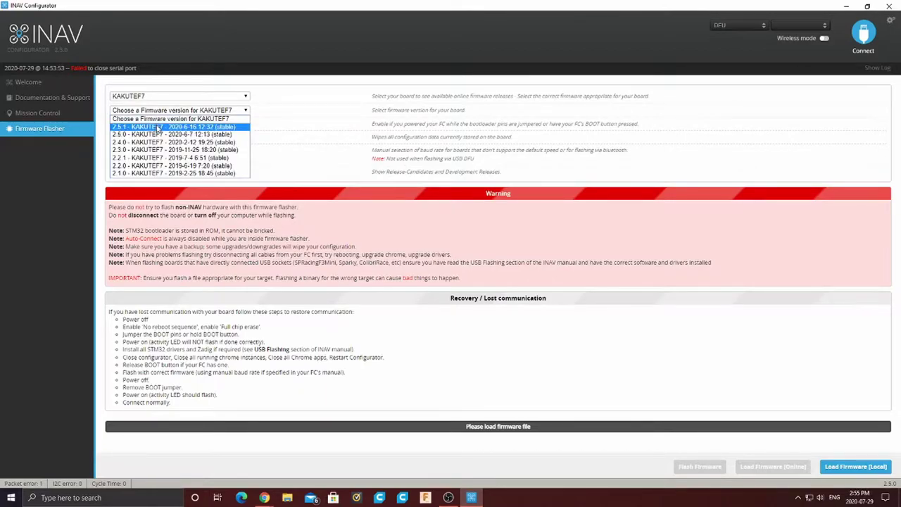
click(171, 131)
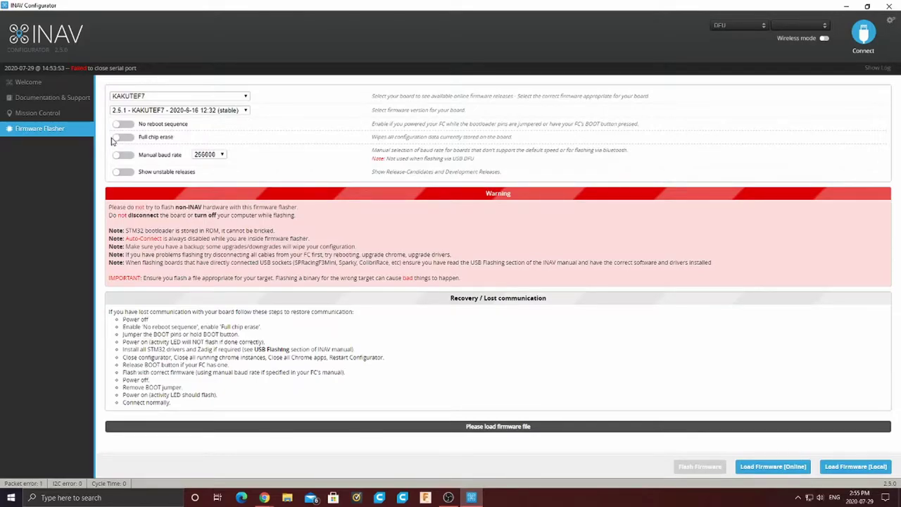
Step: Enable full chip erase, load the selected firmware from the online source, and flash it to the board
click(124, 137)
click(773, 470)
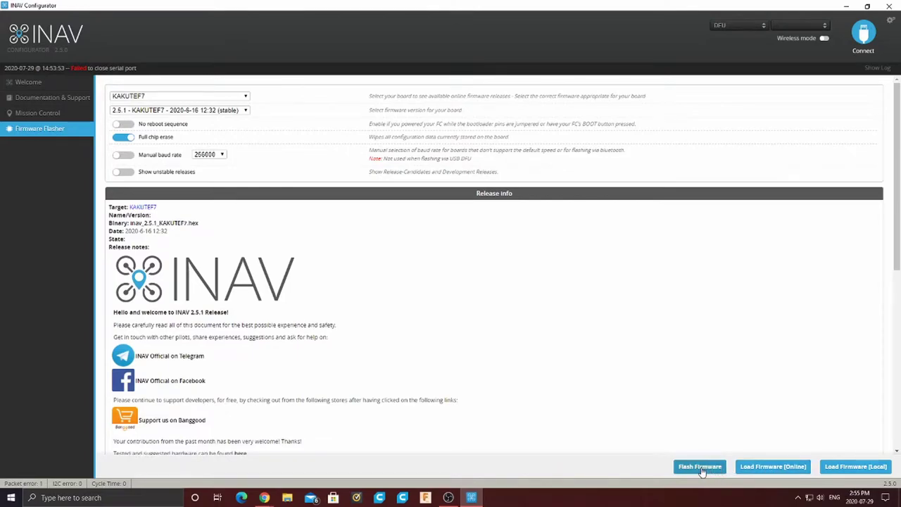
click(700, 467)
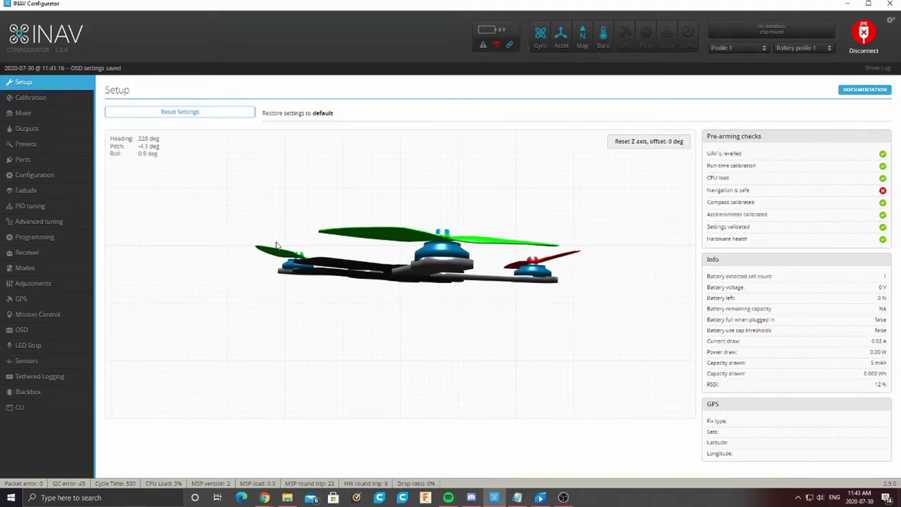
Step: Review the accelerometer calibration steps, then the mixer's platform type, Quad X preset and motor mixer rules
click(59, 102)
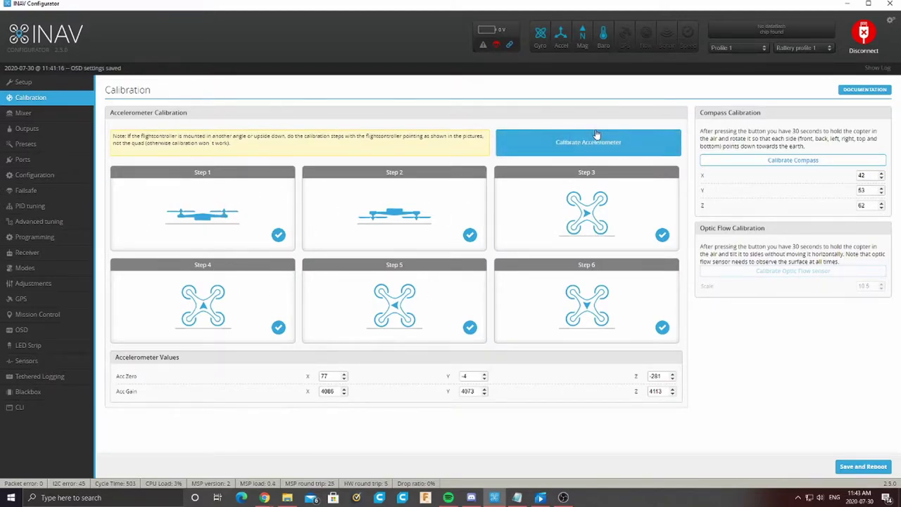
click(587, 150)
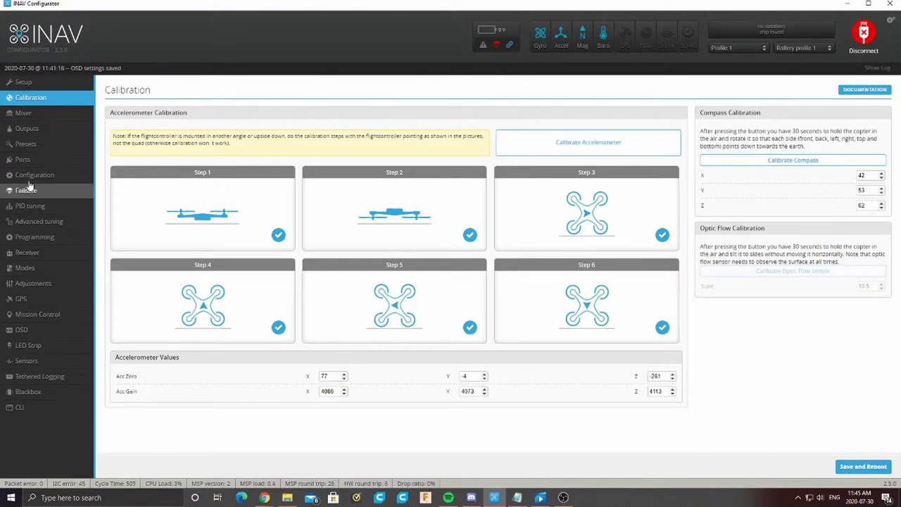
click(28, 114)
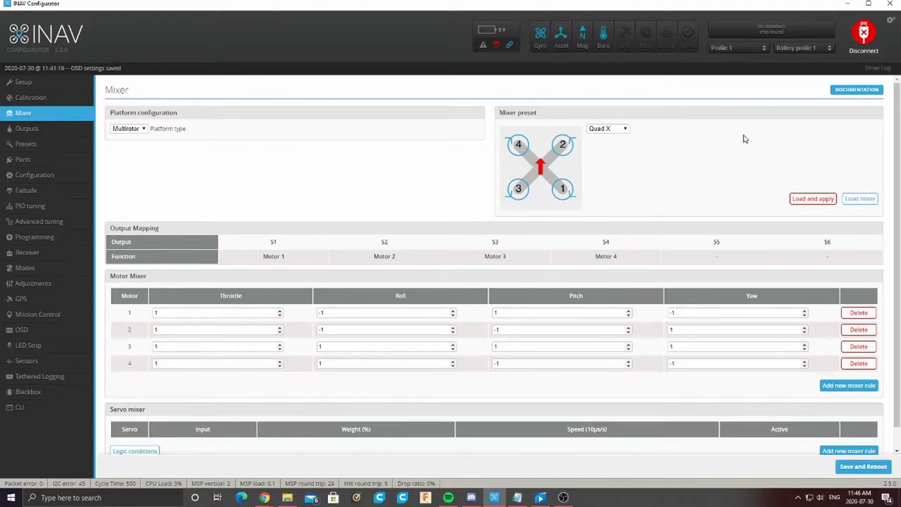
scroll(631, 340, down, 1)
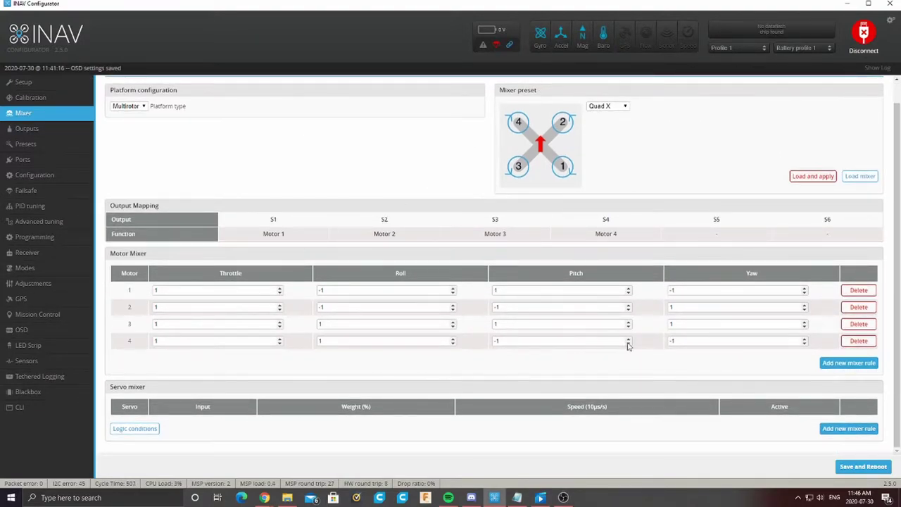
Step: Review the ESC protocol, idle power and motor settings of the outputs configuration, and save it
click(28, 128)
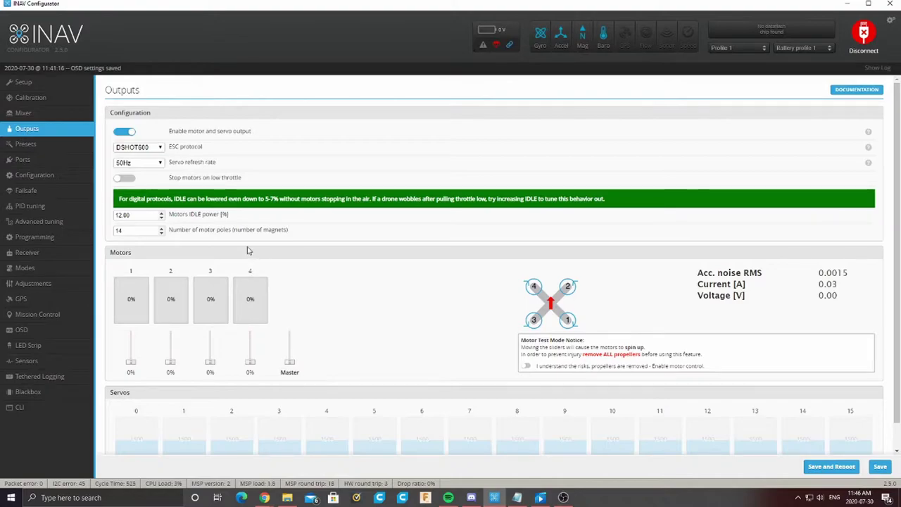
scroll(486, 350, down, 1)
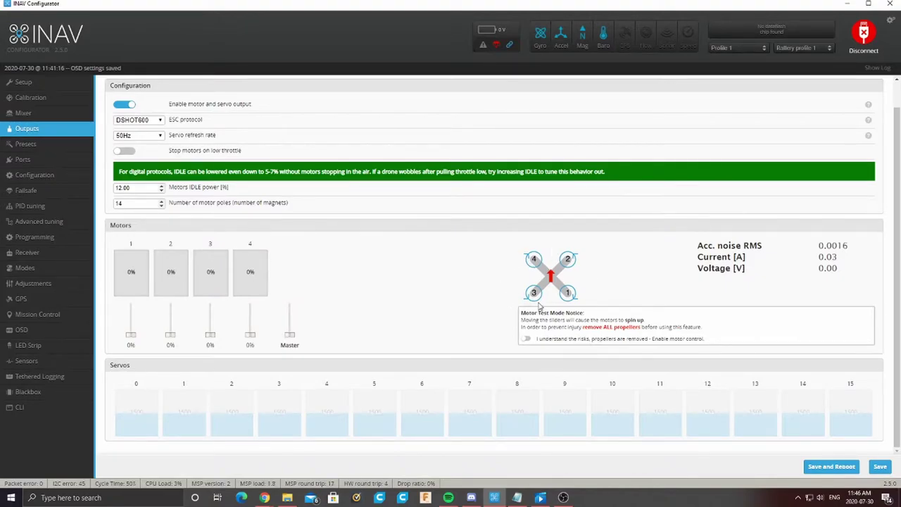
click(879, 467)
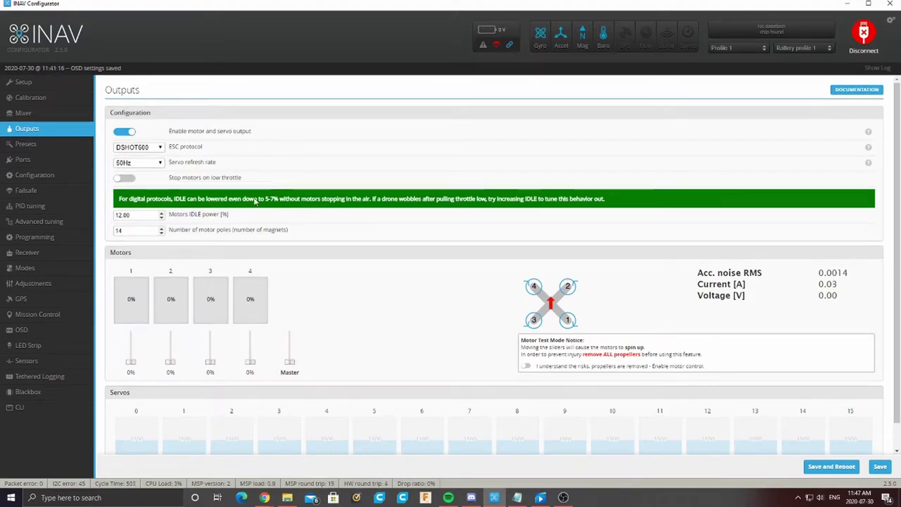
Step: Select the 5-inch Multirotor Preset to examine the settings it would apply
click(24, 145)
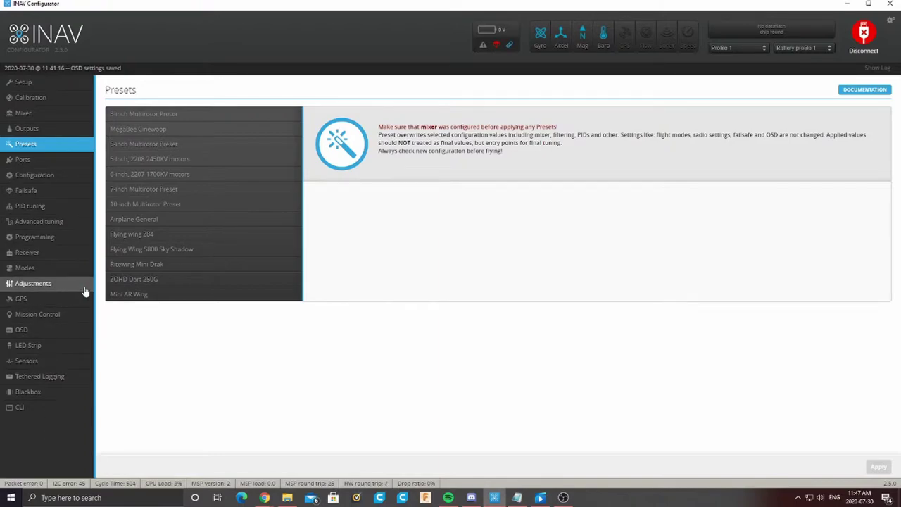
click(163, 145)
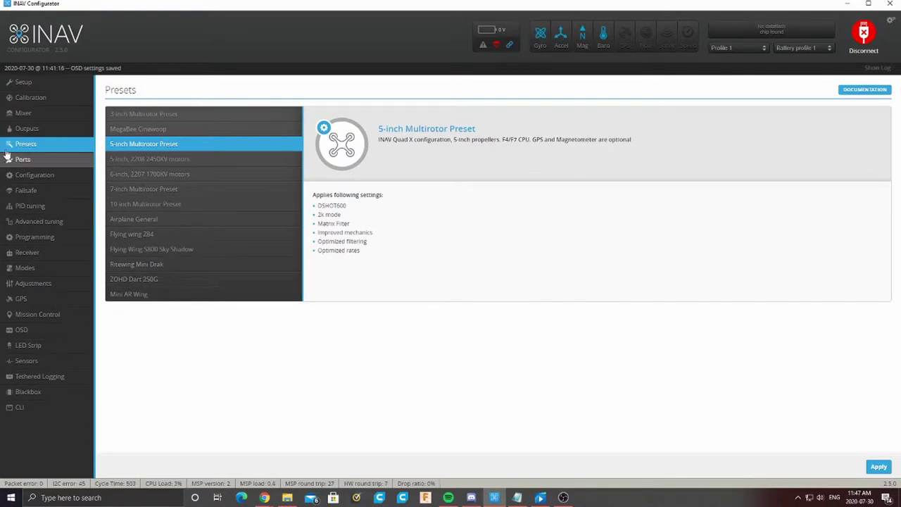
Step: Review the UART assignments in the ports configuration, switching MSP on USB VCP off and back on
click(52, 160)
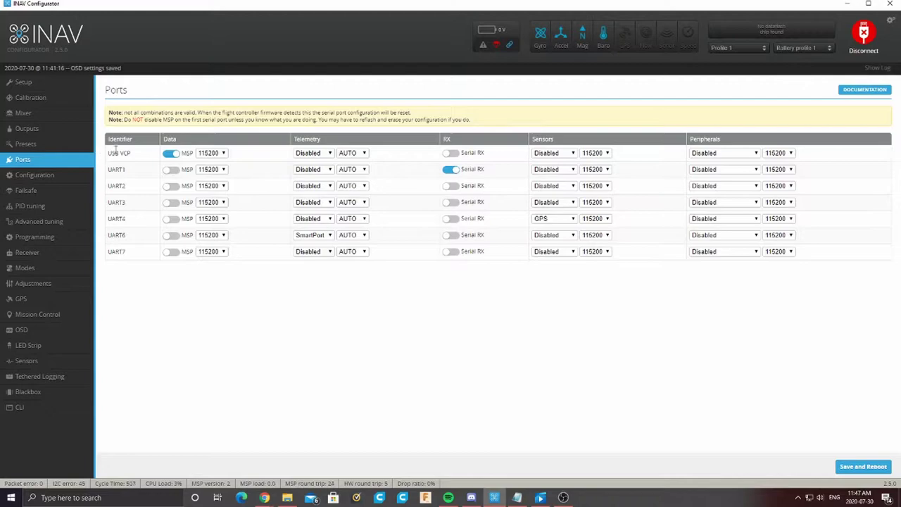
click(171, 154)
click(171, 154)
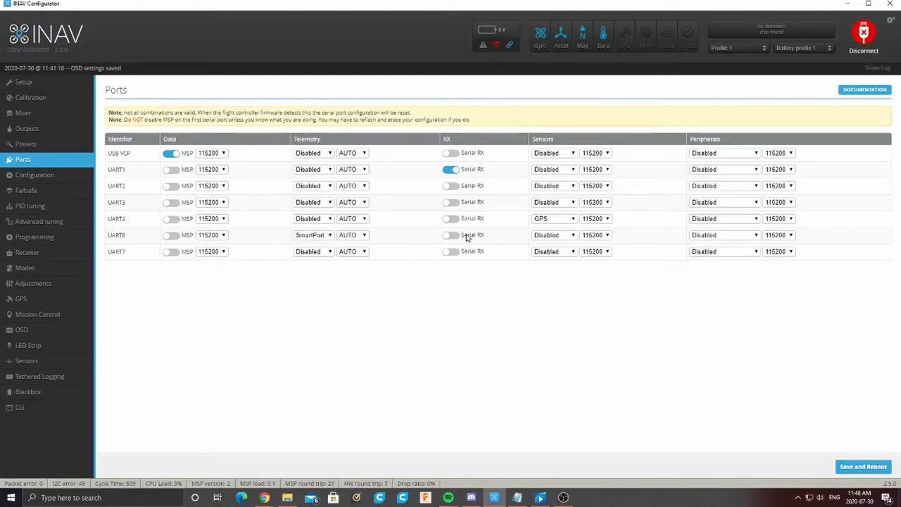
Step: Keep GPS as the sensor on UART4 and enable GPS for navigation and telemetry in the configuration
click(551, 219)
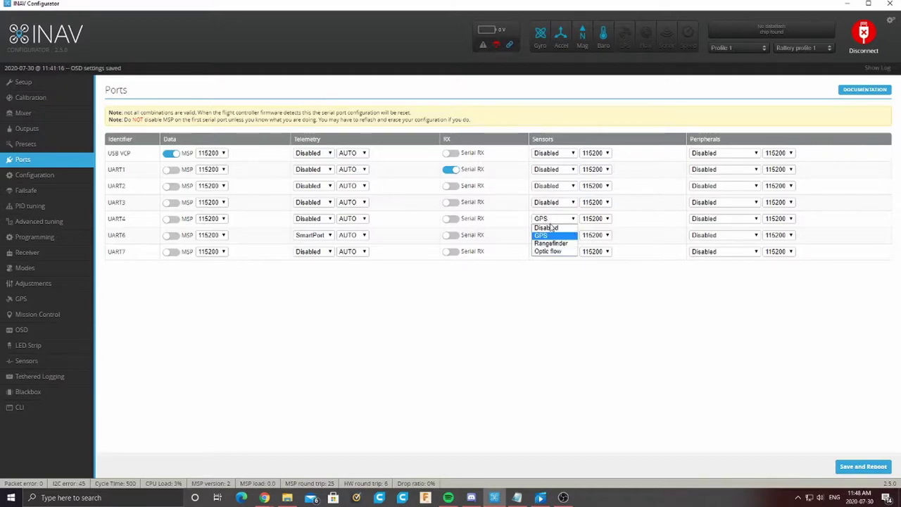
click(547, 236)
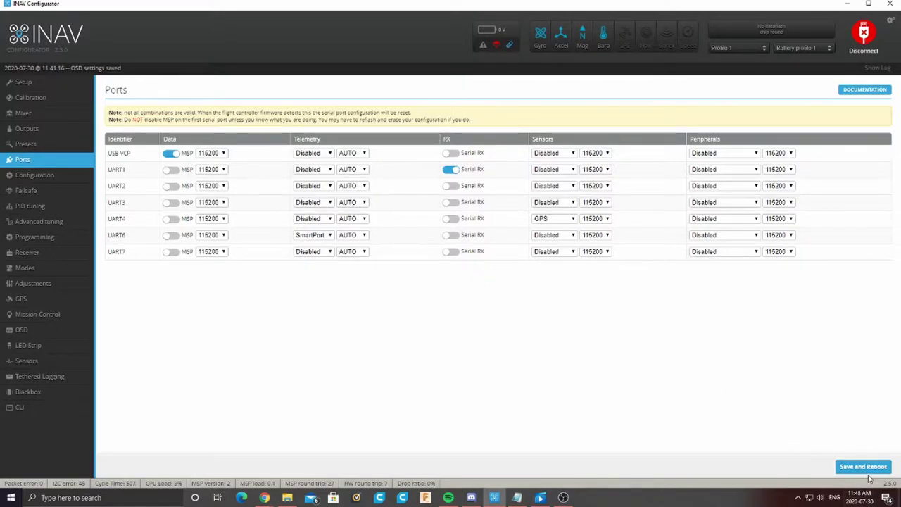
click(74, 176)
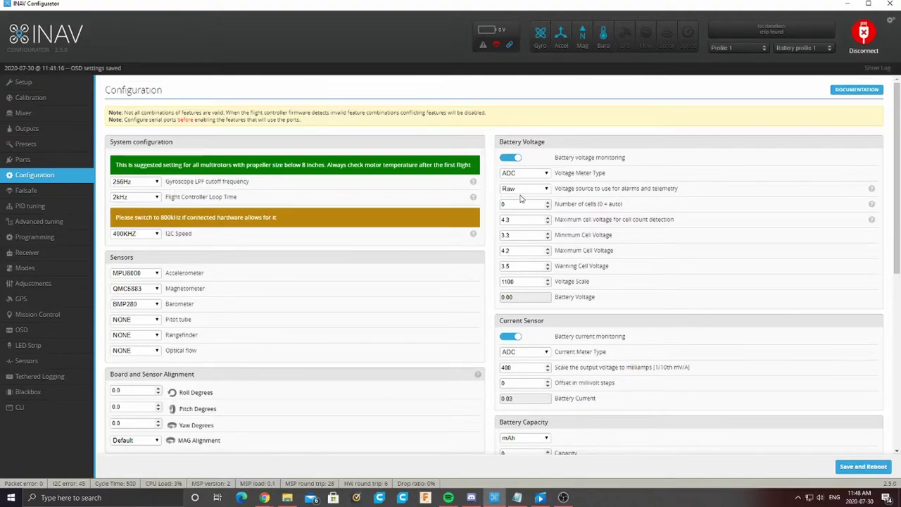
scroll(484, 240, down, 1)
scroll(394, 281, down, 1)
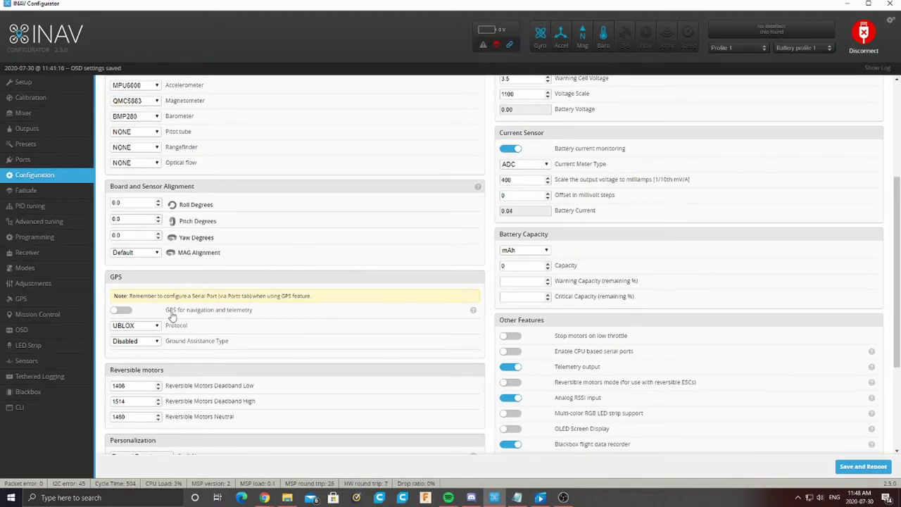
click(120, 310)
Step: Set the battery capacity to 1300 mAh, then save the configuration and reboot the flight controller
scroll(409, 359, down, 1)
scroll(408, 359, down, 4)
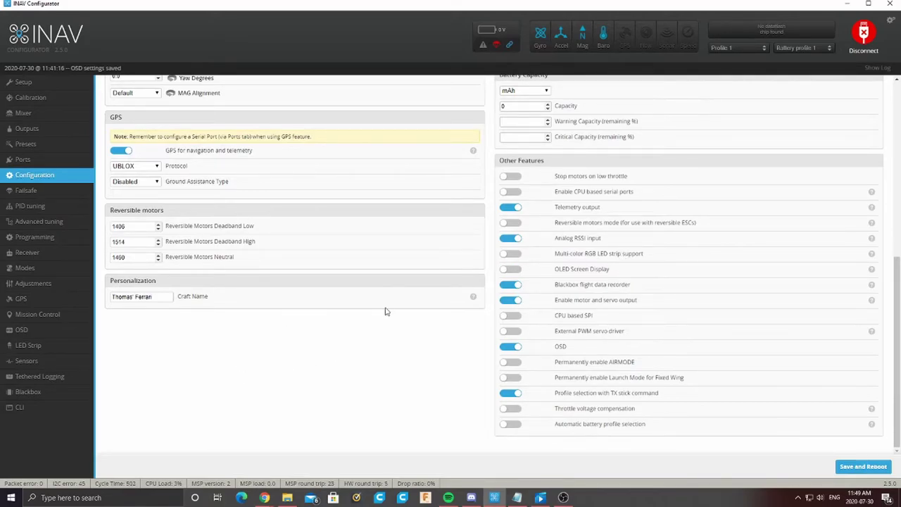
scroll(427, 314, up, 3)
scroll(475, 311, up, 1)
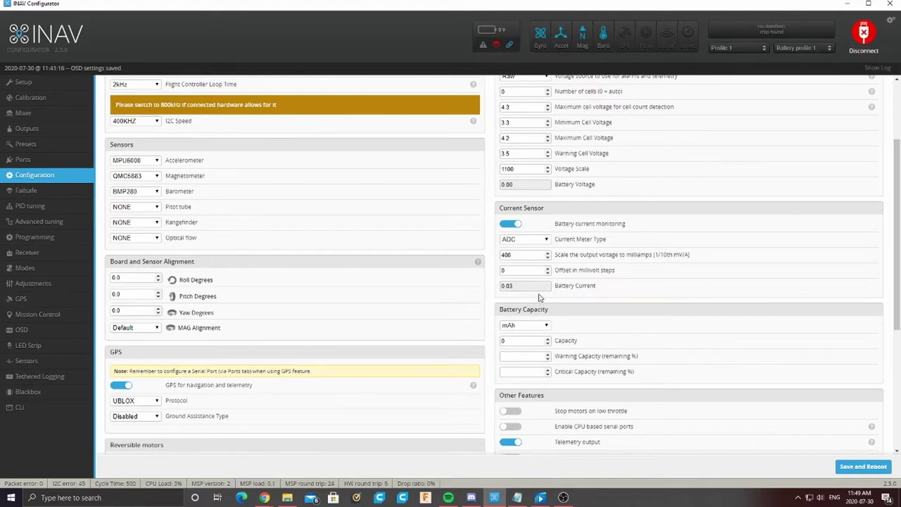
click(514, 343)
scroll(504, 261, up, 3)
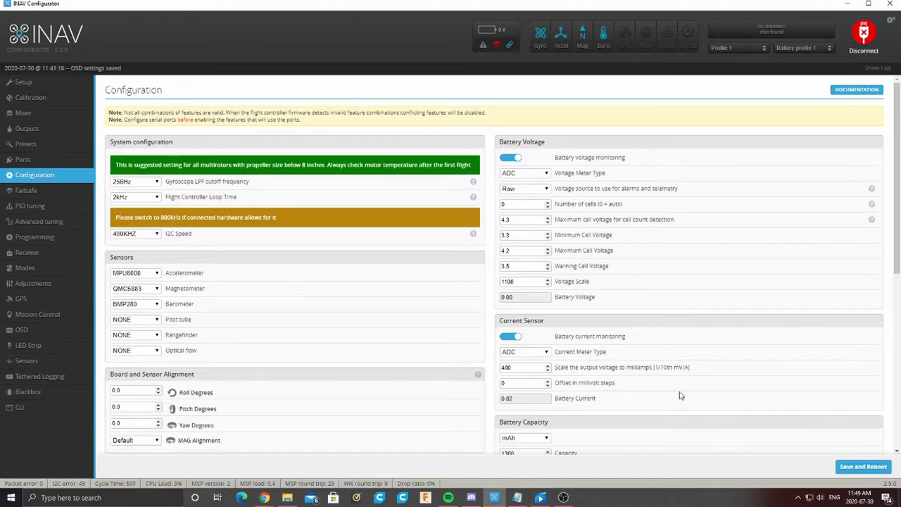
scroll(556, 384, down, 5)
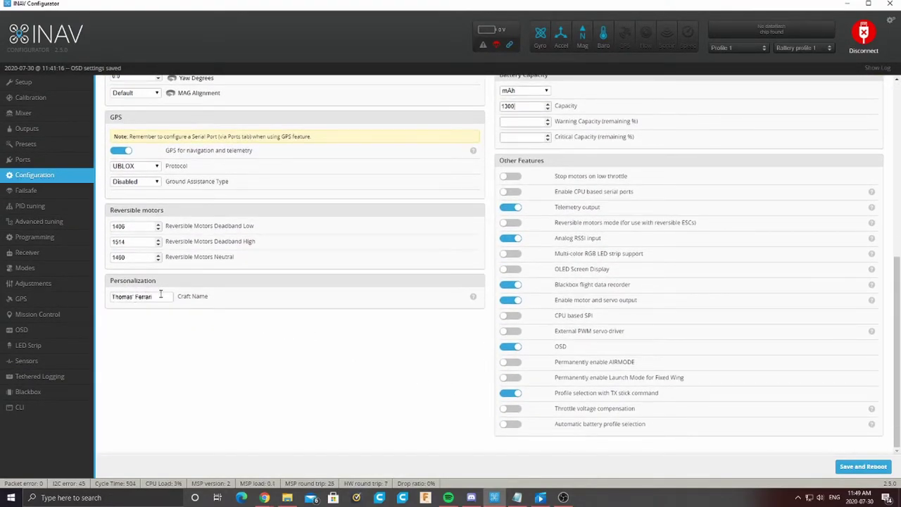
click(862, 468)
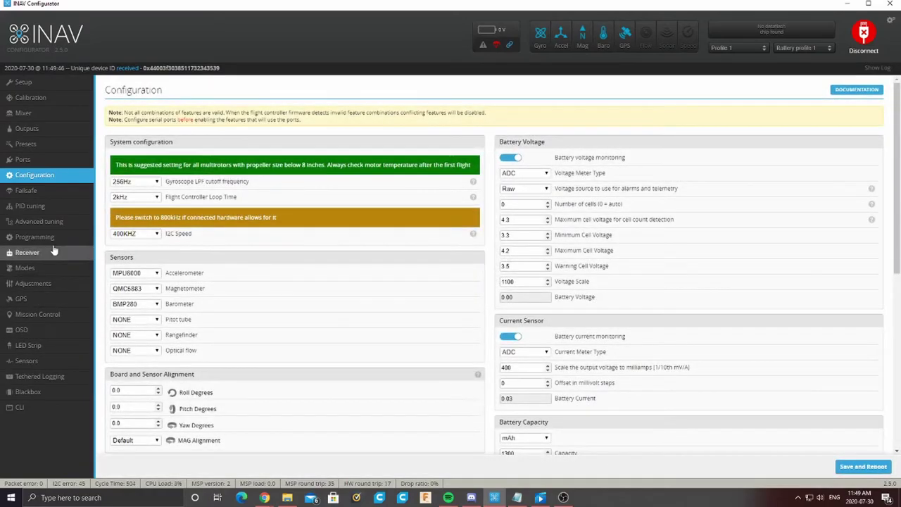
Step: Choose RTH as the failsafe procedure
click(47, 194)
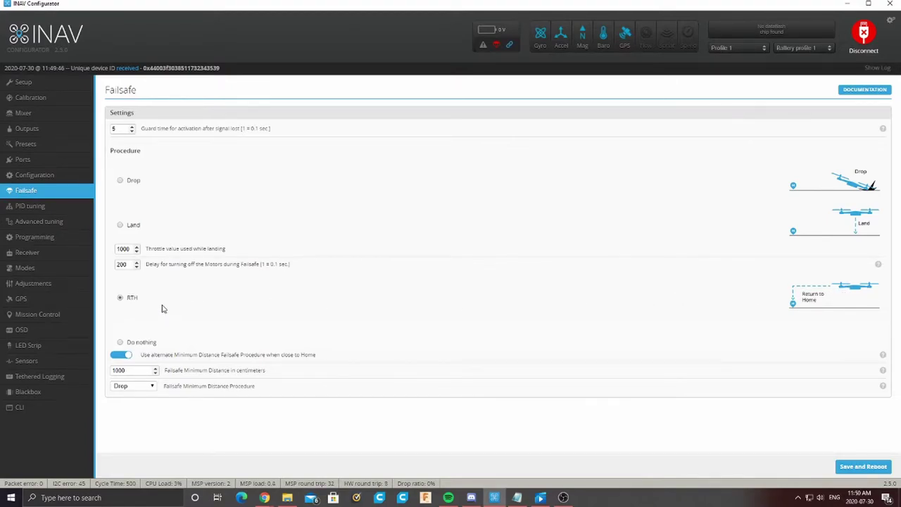
click(120, 298)
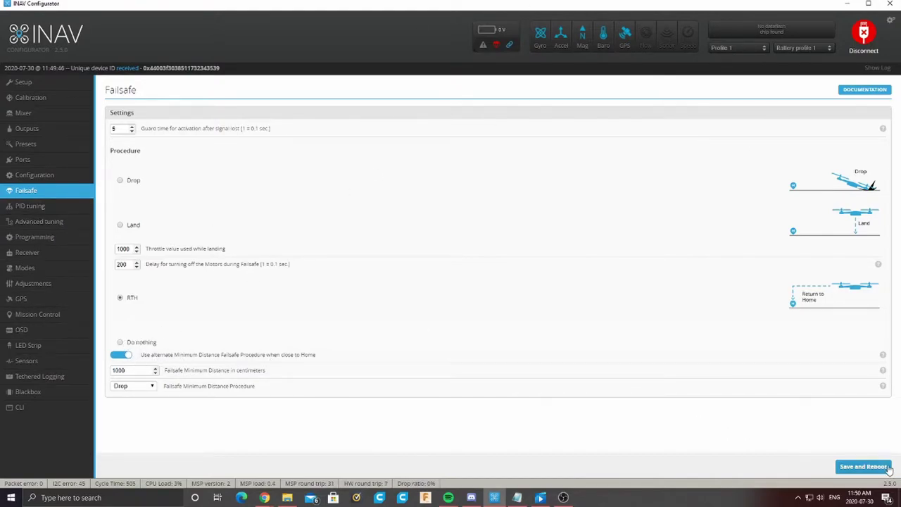
Step: Review the PID tuning rates and expo, then the multirotor navigation, RTH and landing settings under advanced tuning
click(39, 208)
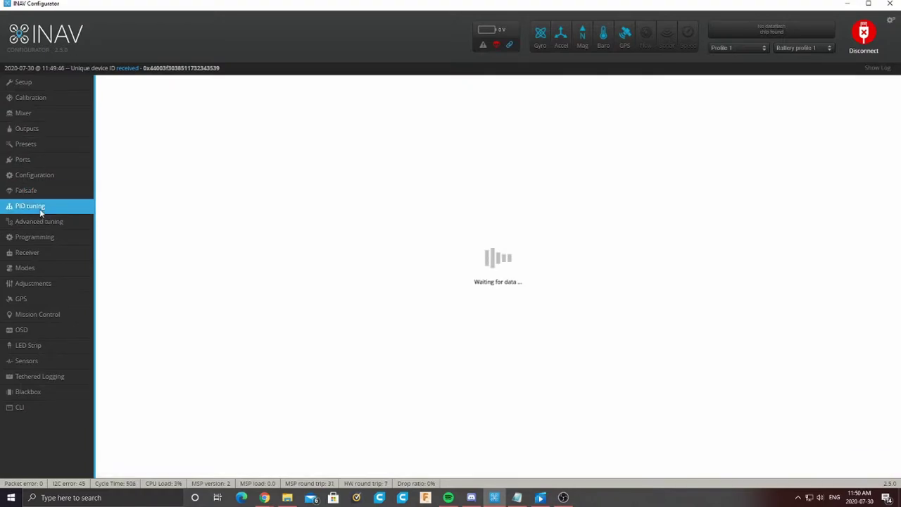
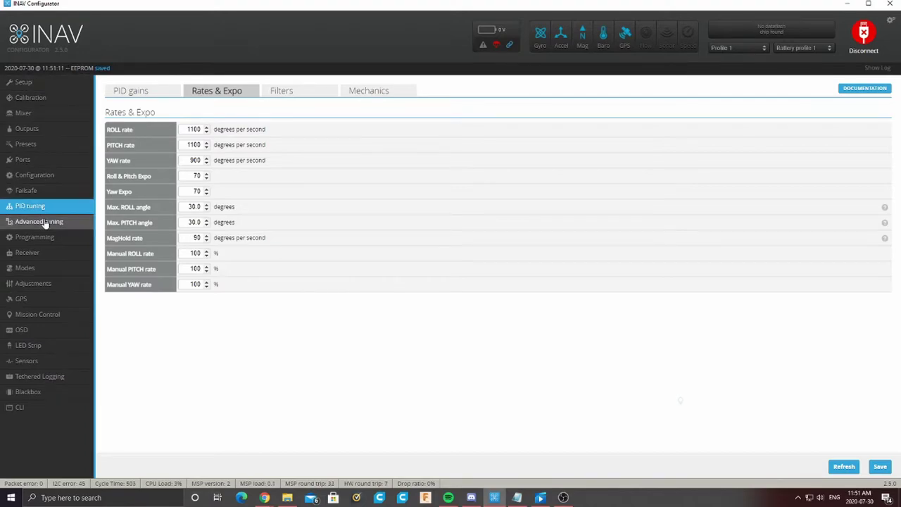
click(60, 221)
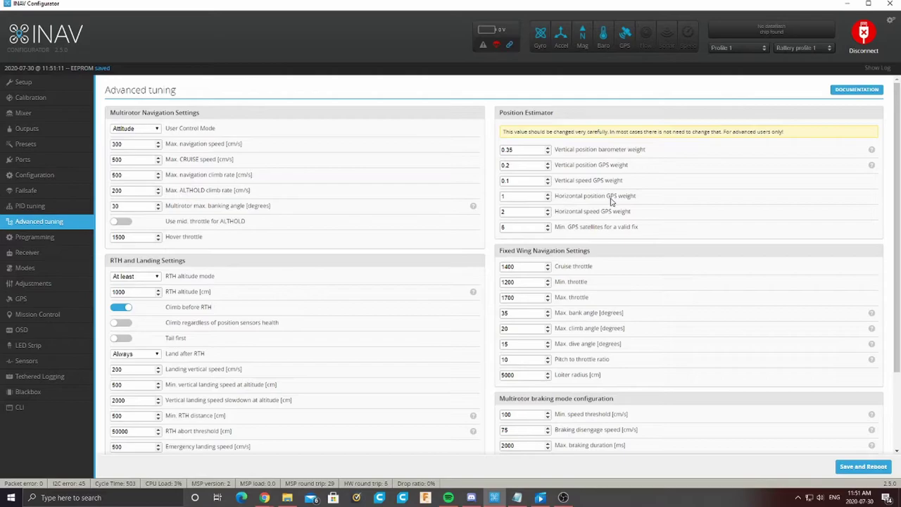
scroll(255, 228, down, 2)
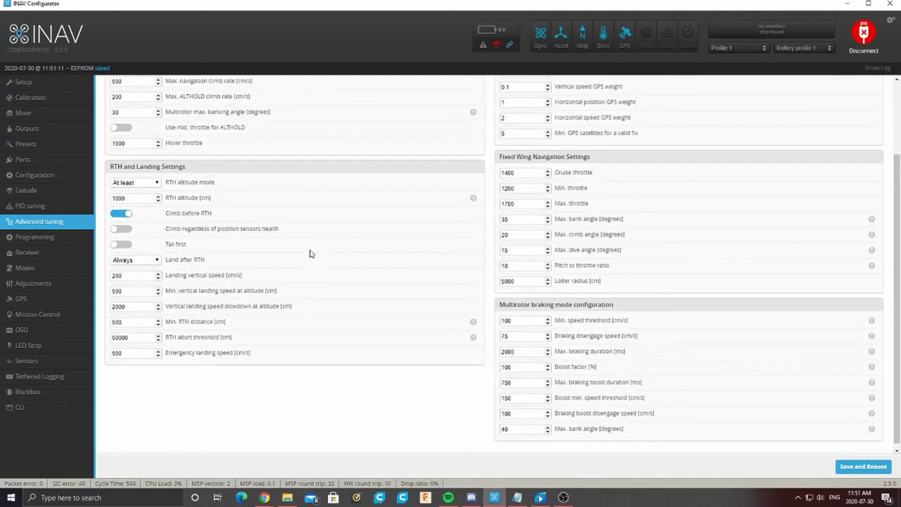
scroll(285, 255, up, 2)
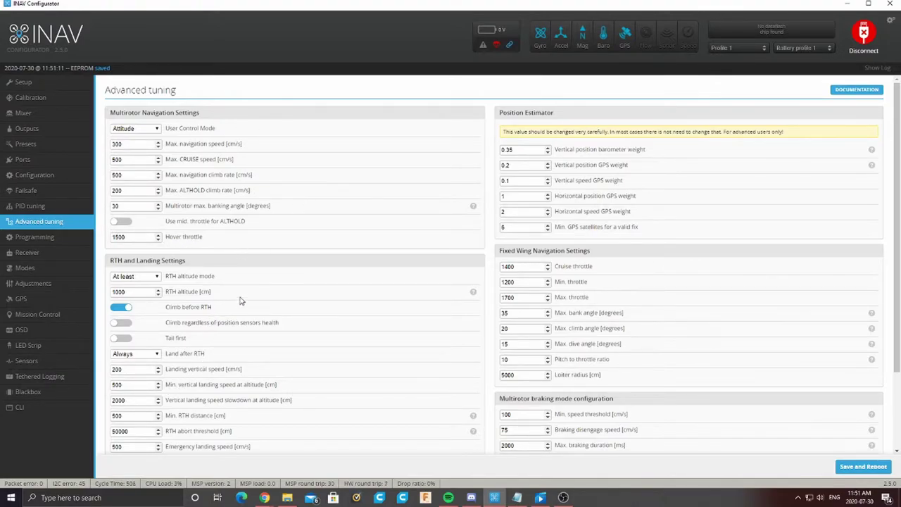
scroll(243, 324, down, 1)
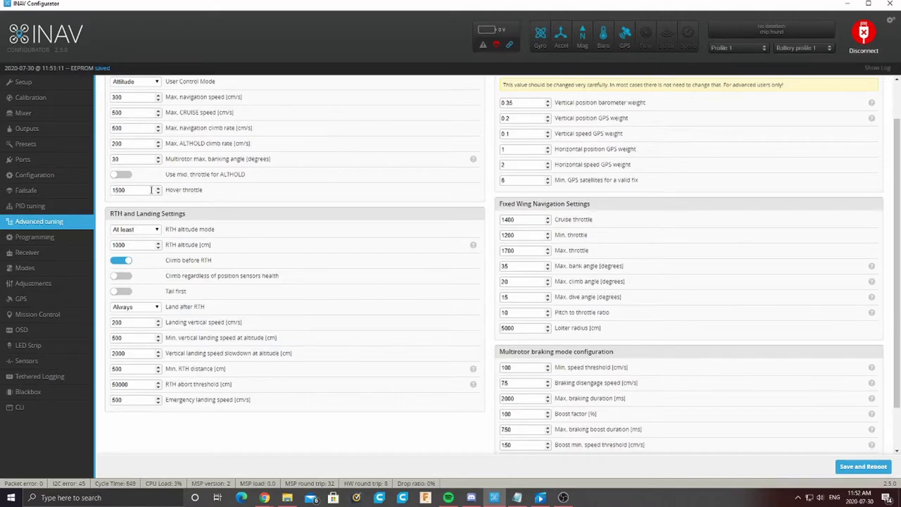
Step: Review the programming logic conditions and the receiver's channel map, RSSI channel and serial receiver settings
click(22, 252)
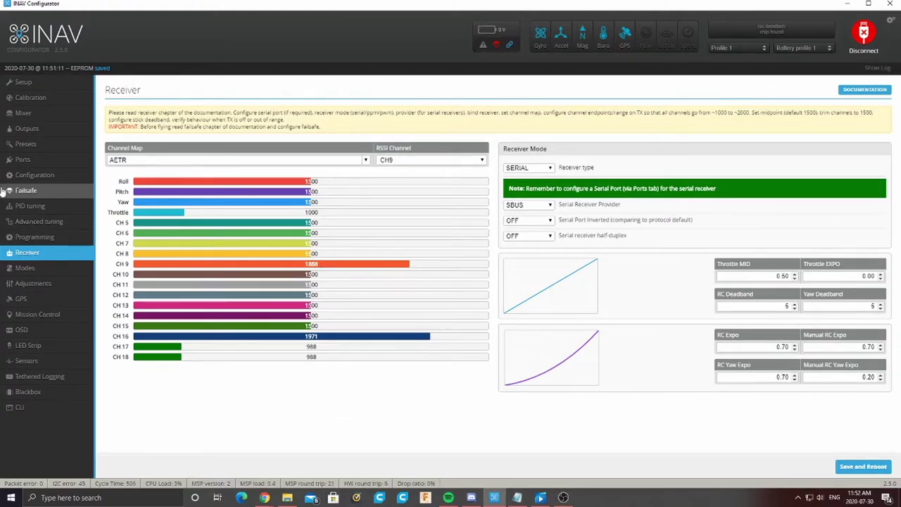
click(39, 221)
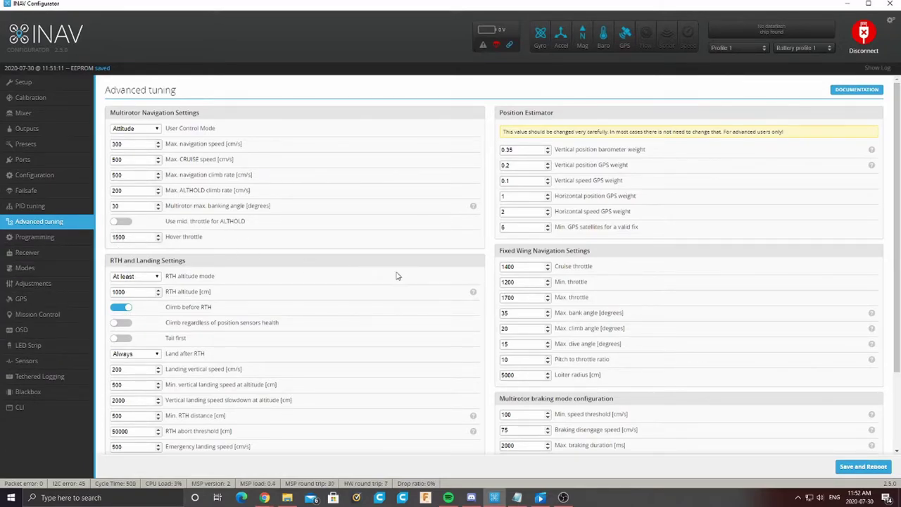
click(58, 240)
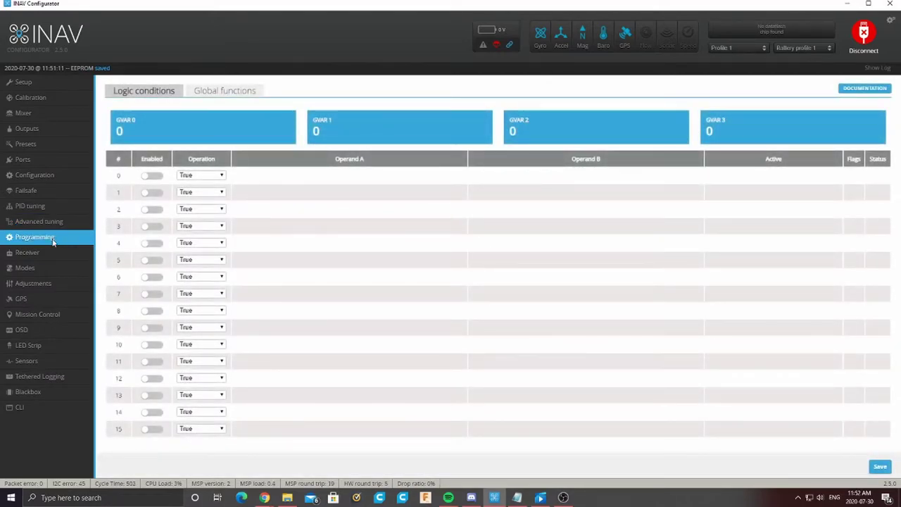
click(49, 254)
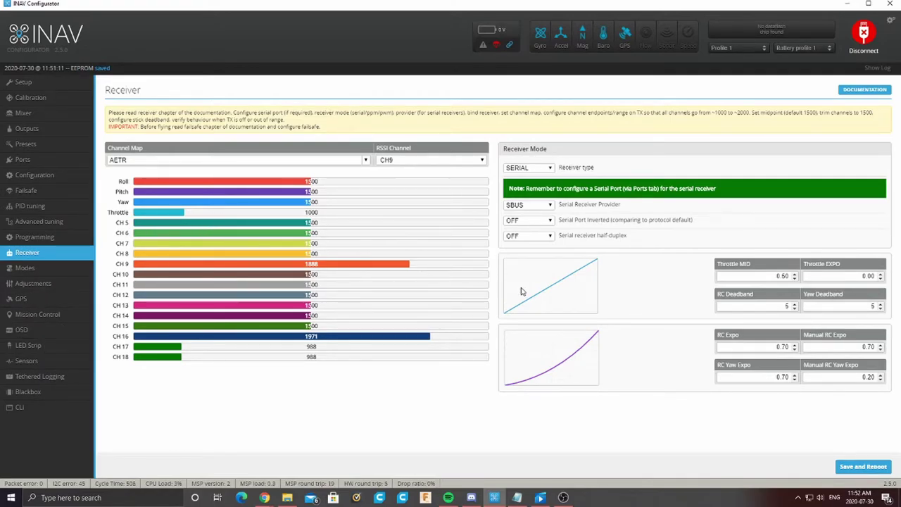
Step: Examine the channel and range assignments of the flight modes, including arm, angle, air mode, heading hold, beeper, killswitch and failsafe
click(44, 272)
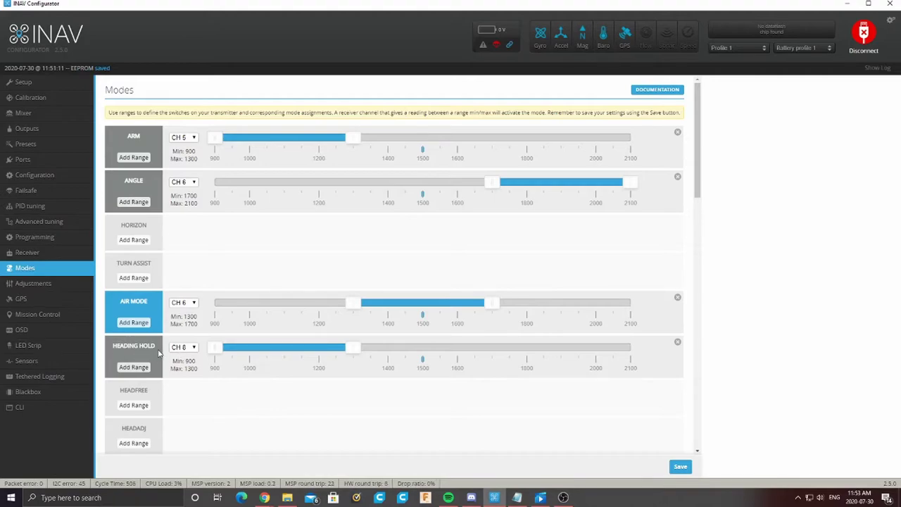
scroll(161, 349, down, 3)
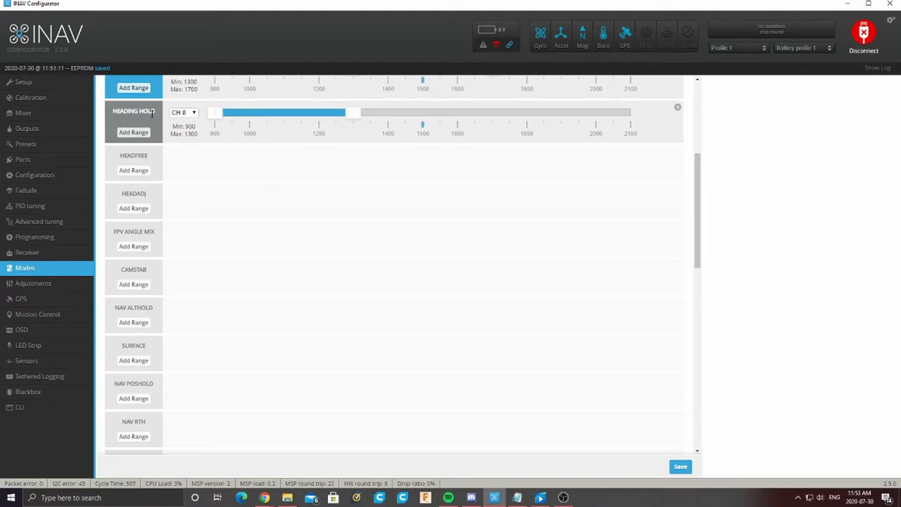
scroll(227, 180, down, 5)
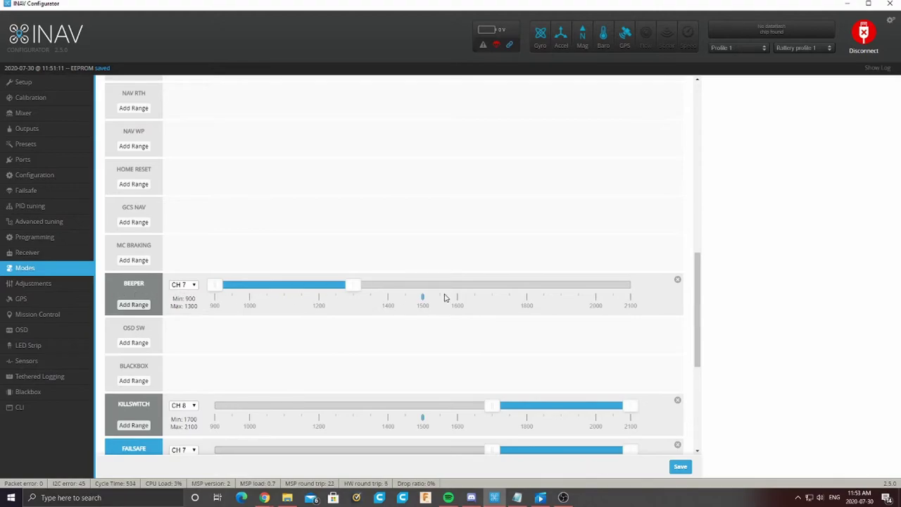
scroll(156, 401, down, 1)
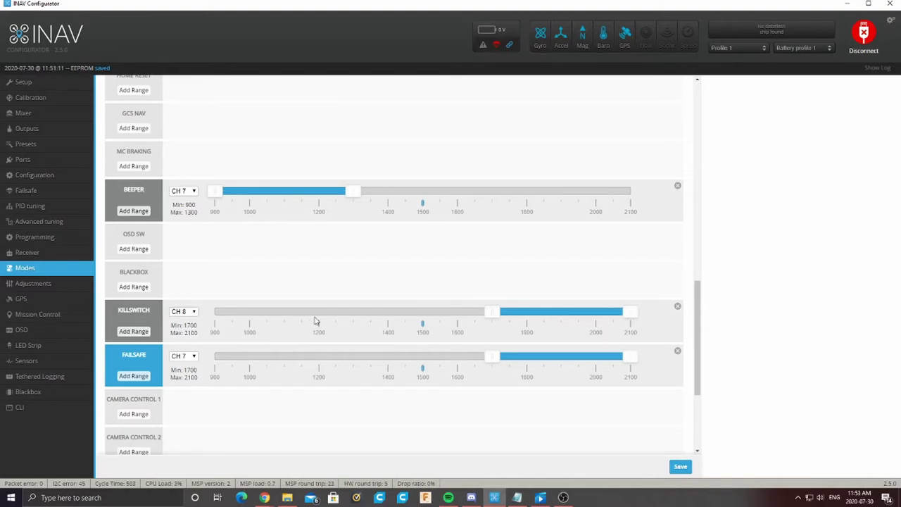
scroll(274, 361, down, 2)
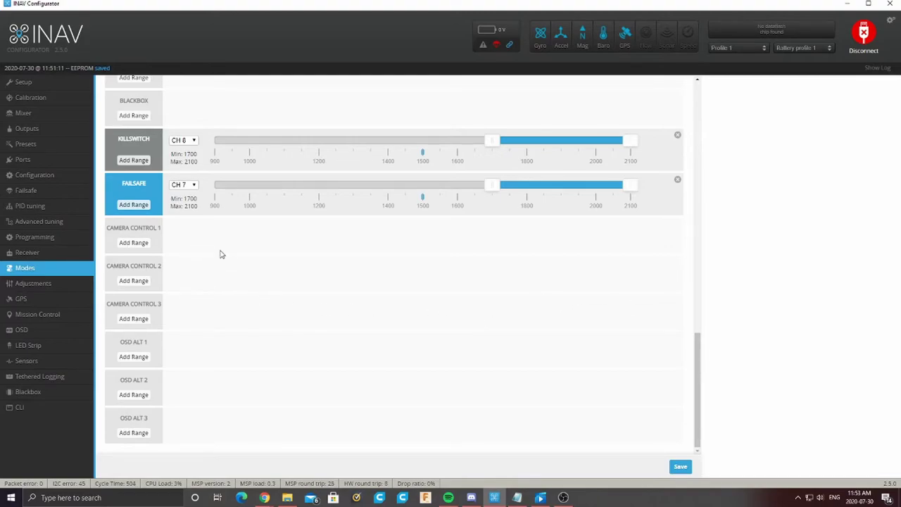
scroll(223, 254, up, 1)
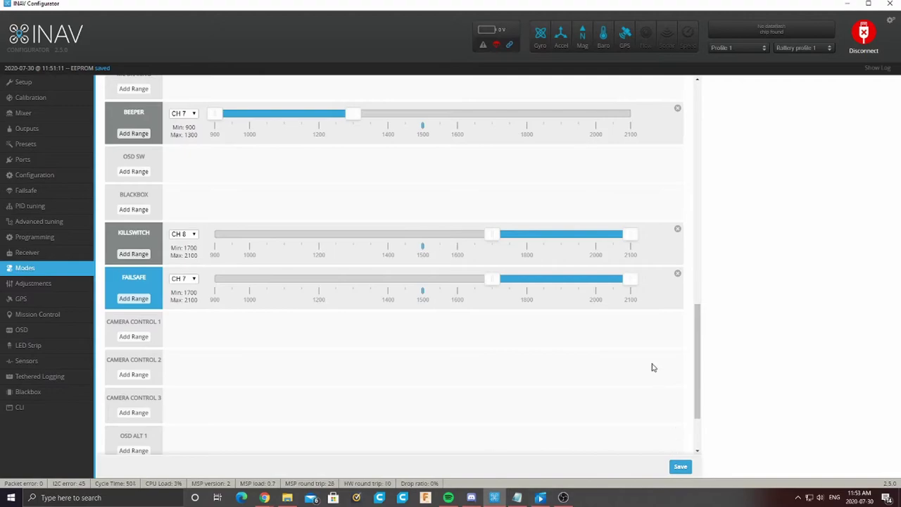
scroll(201, 145, up, 3)
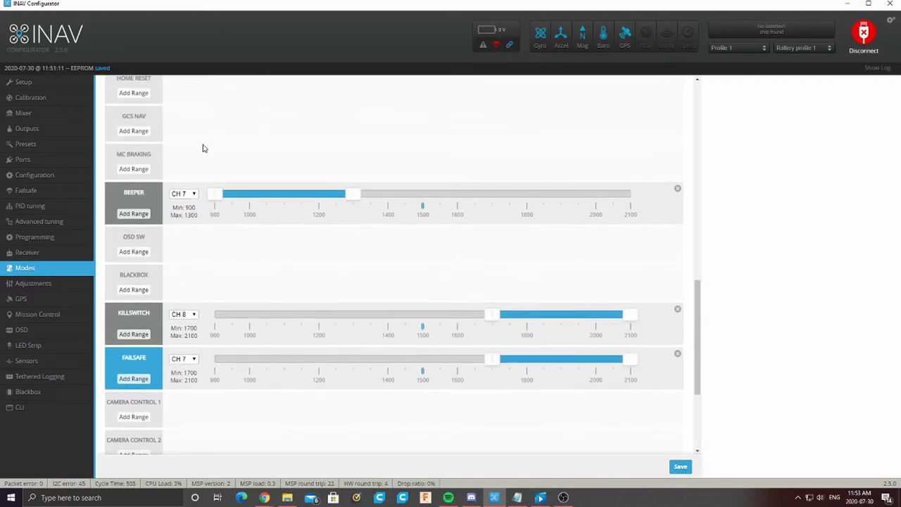
scroll(352, 324, down, 2)
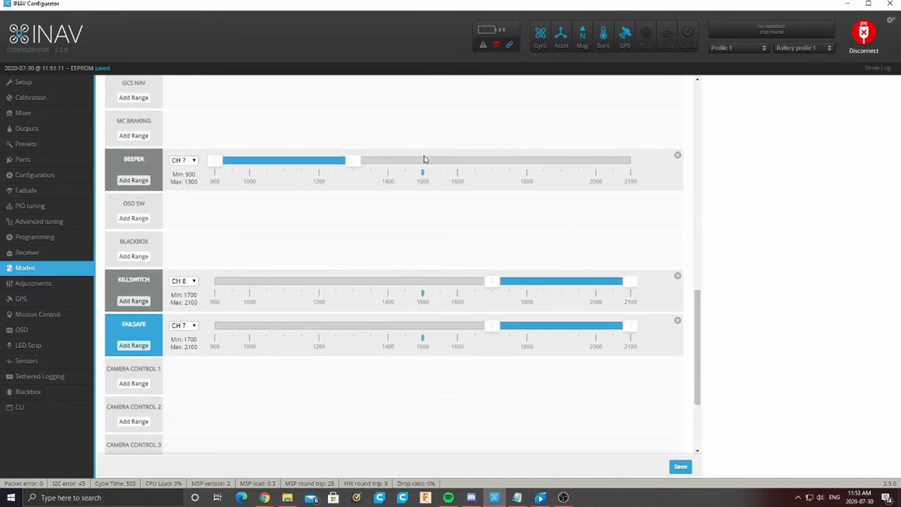
scroll(436, 229, up, 8)
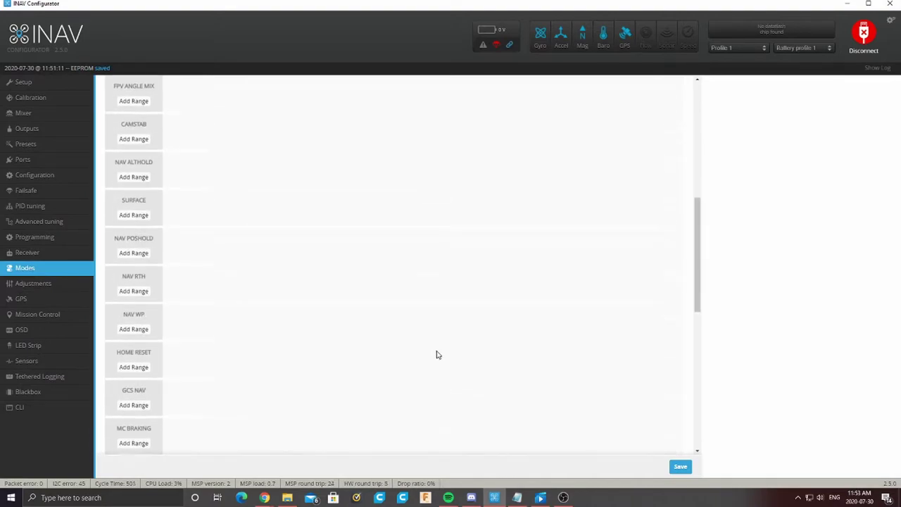
scroll(437, 354, down, 5)
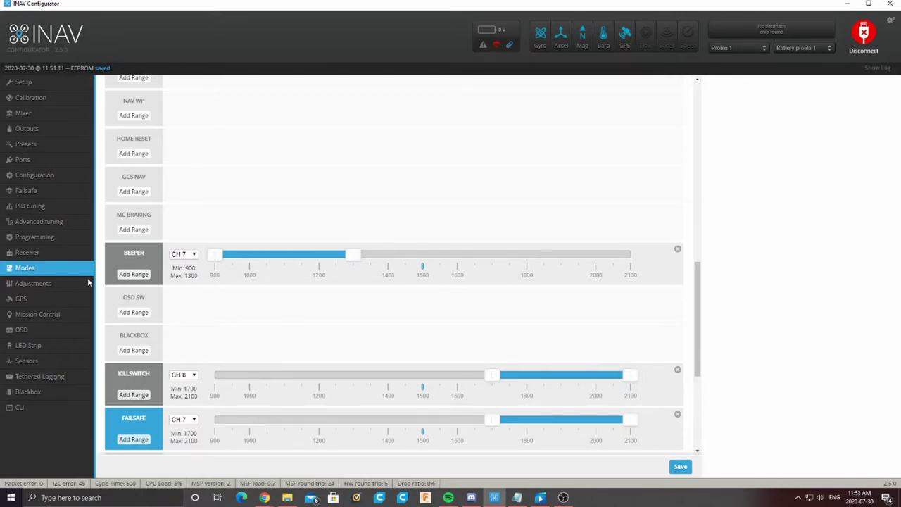
Step: Look over the in-flight adjustments, the GPS status and statistics, and the mission control map
click(76, 285)
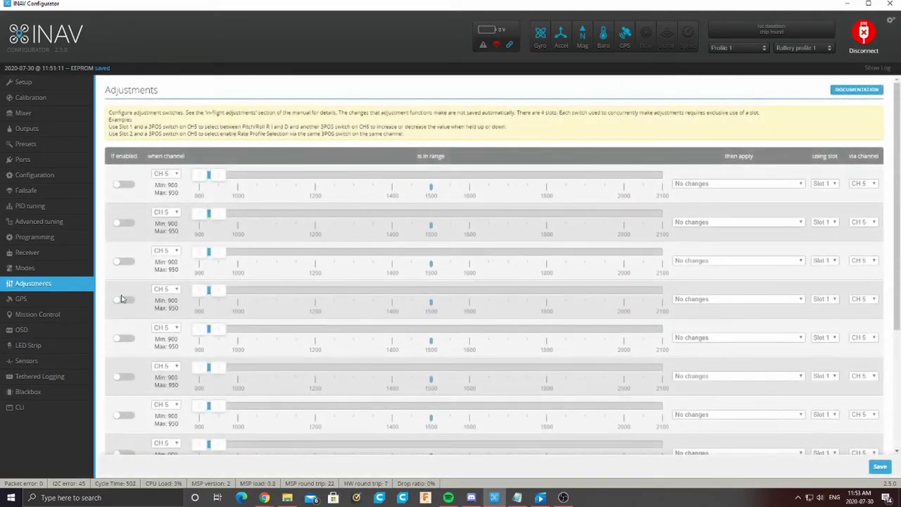
click(40, 301)
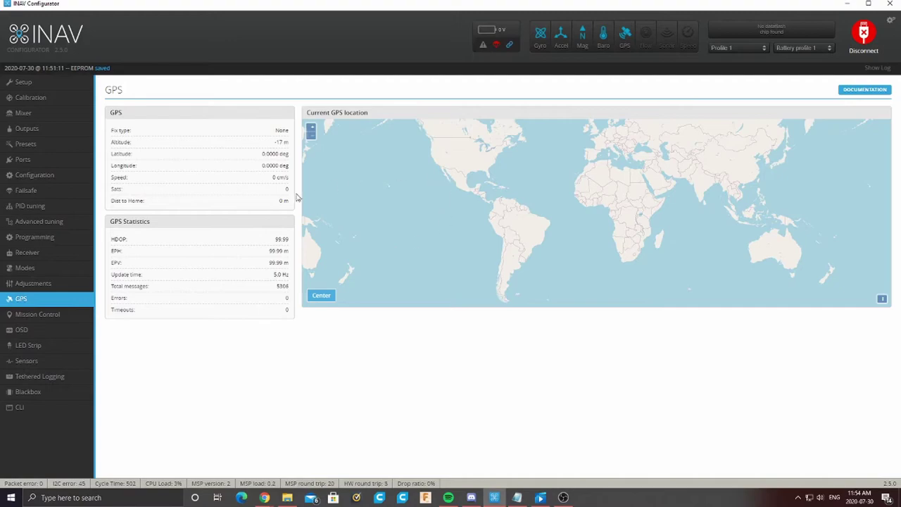
click(40, 317)
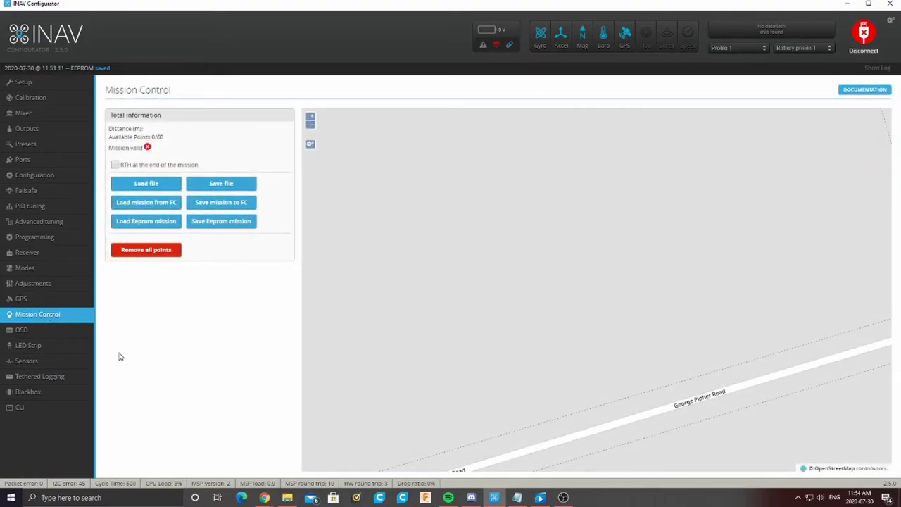
scroll(628, 310, up, 1)
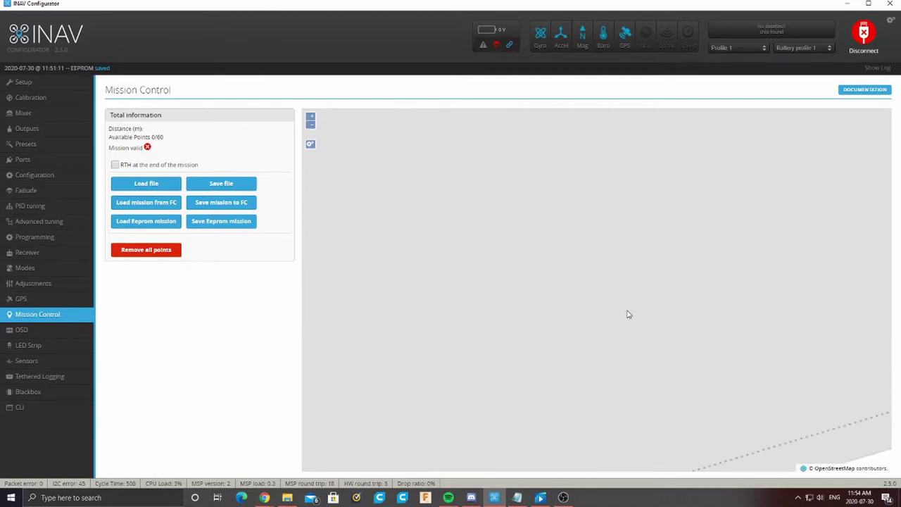
Step: Look over the mission control world map, the OSD layout with its settings and alarms, and the LED strip options
scroll(628, 314, up, 1)
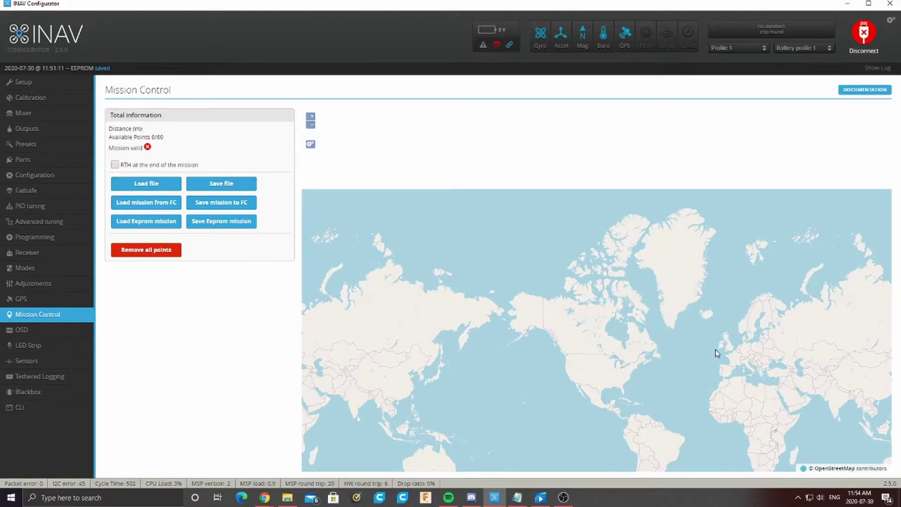
drag(725, 382, 389, 258)
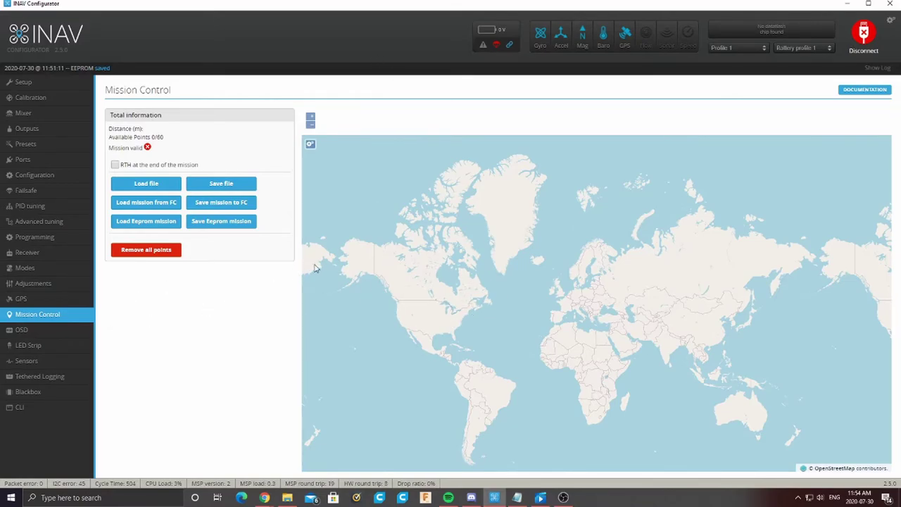
click(21, 330)
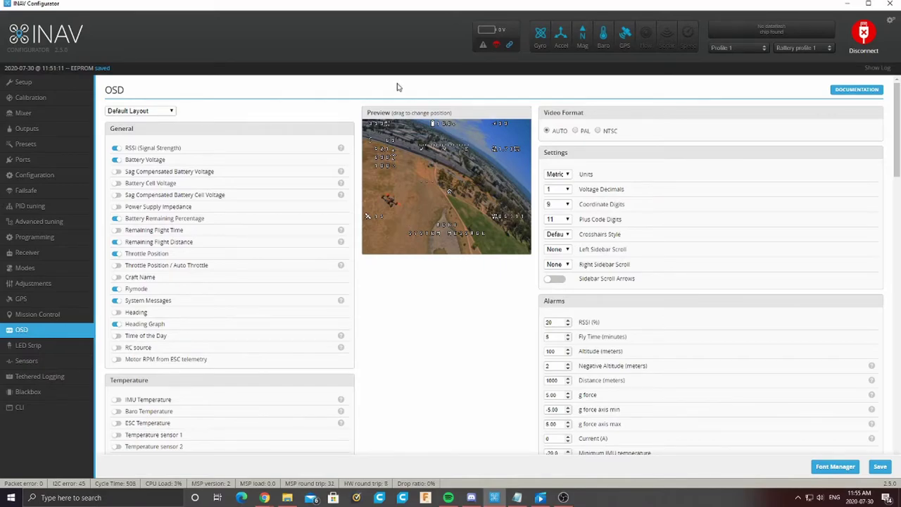
click(40, 347)
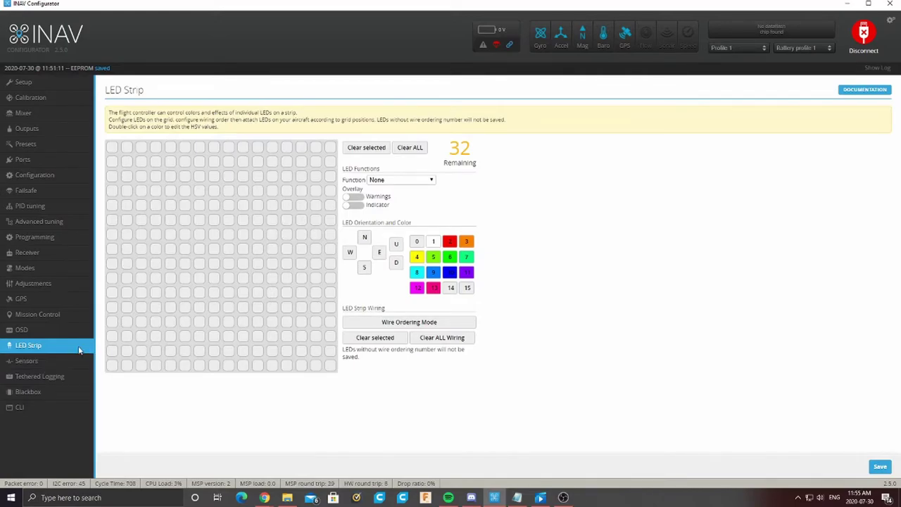
Step: Look over the sensor graphs, tethered logging and blackbox options, and the command line, finally returning to the setup page
click(46, 361)
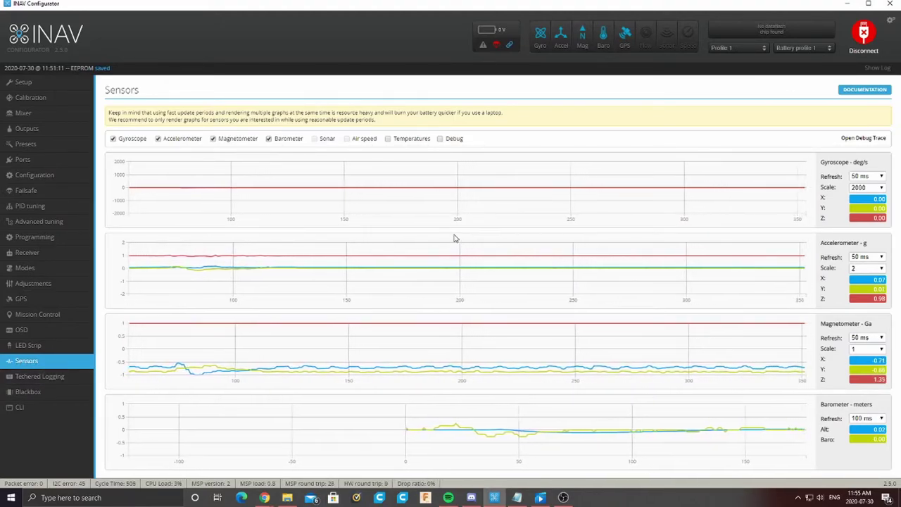
click(49, 379)
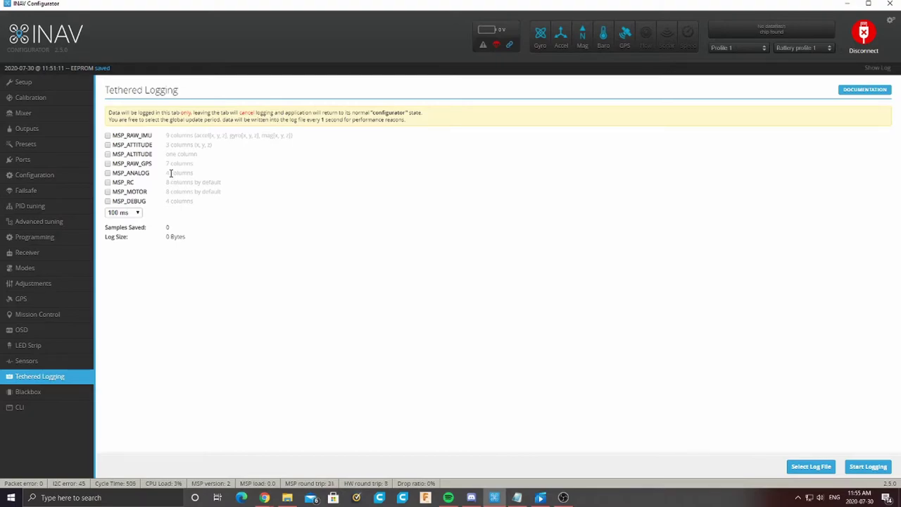
click(67, 392)
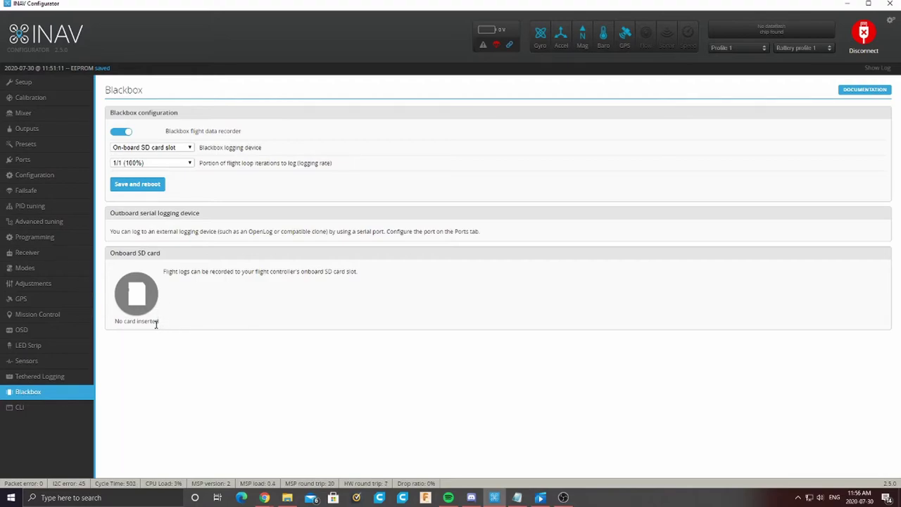
click(53, 411)
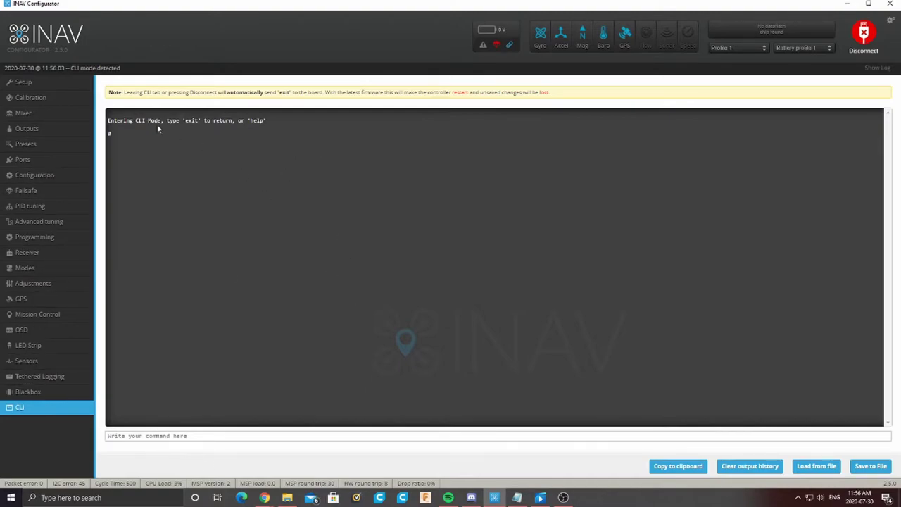
click(49, 84)
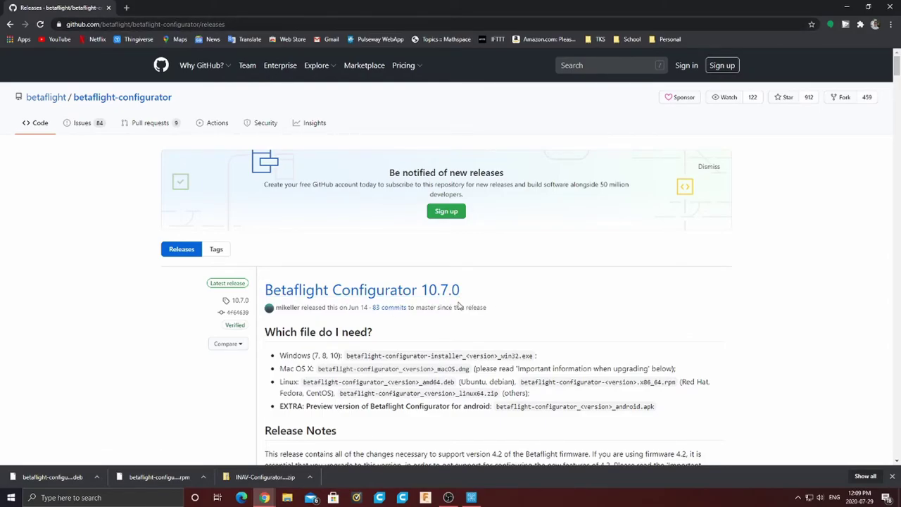
Step: Download betaflight-configurator-installer_10.7.0_win32.exe from the Betaflight Configurator 10.7.0 release assets on GitHub
scroll(521, 309, down, 20)
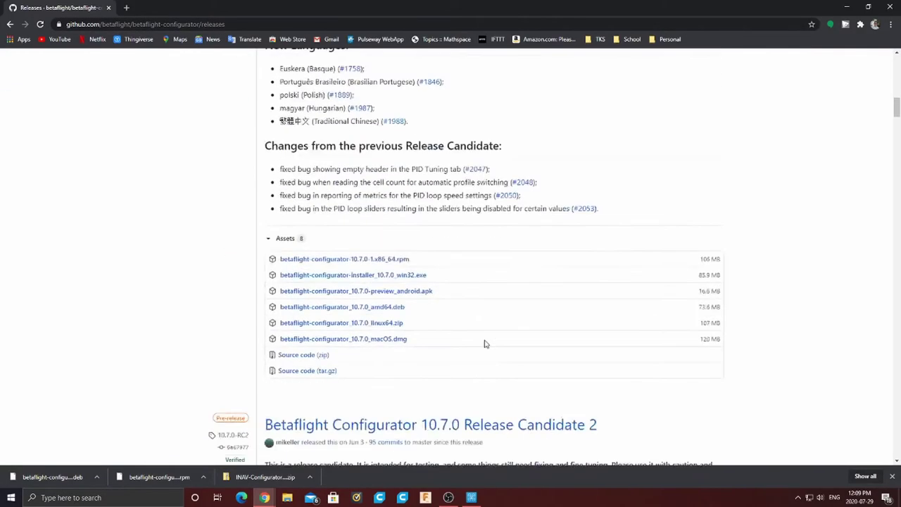
scroll(480, 341, up, 4)
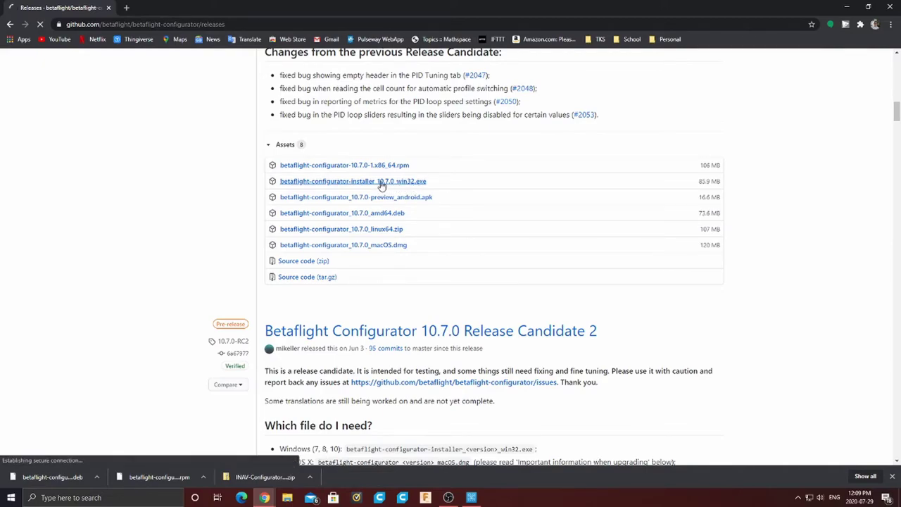
click(381, 184)
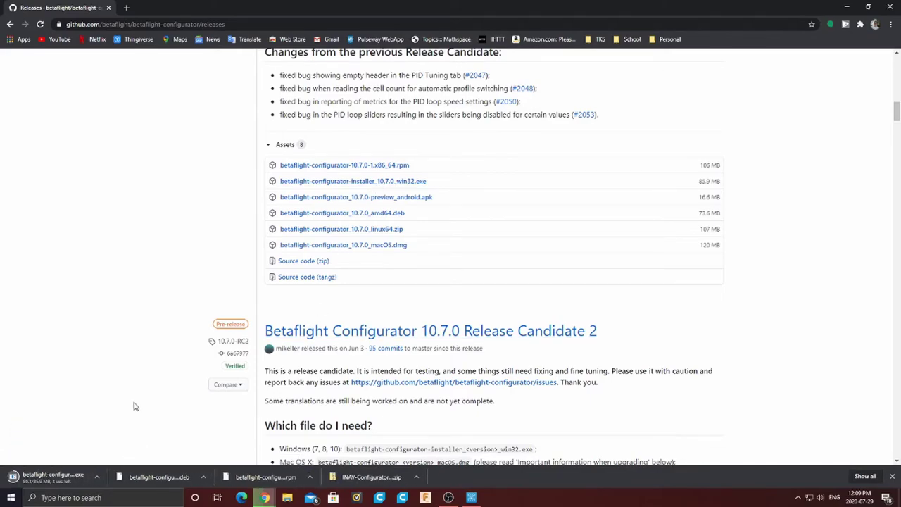
Step: Run the downloaded installer to install Betaflight Configurator, and finish setup with the option to launch the program
click(97, 478)
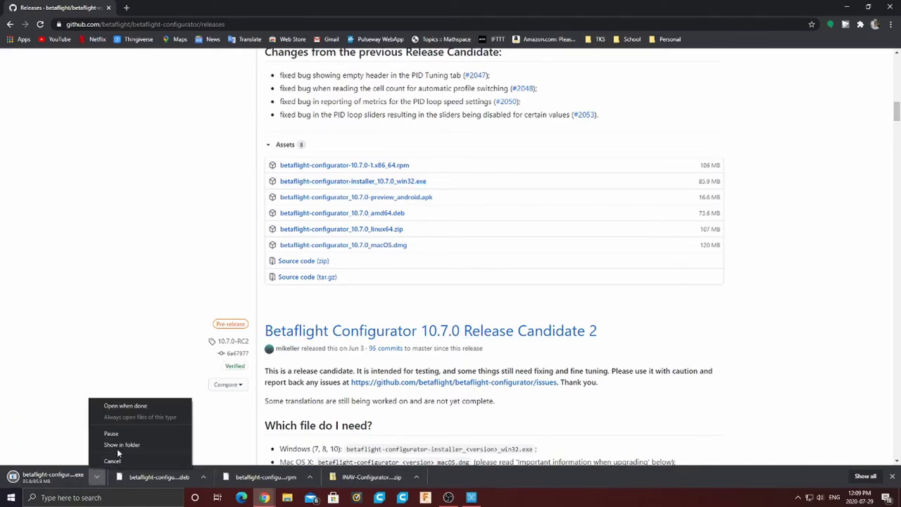
click(128, 407)
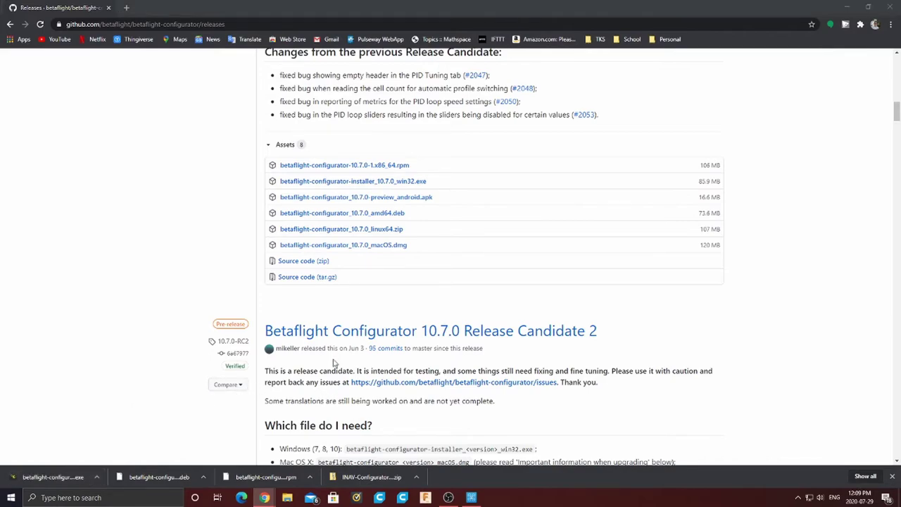
click(502, 324)
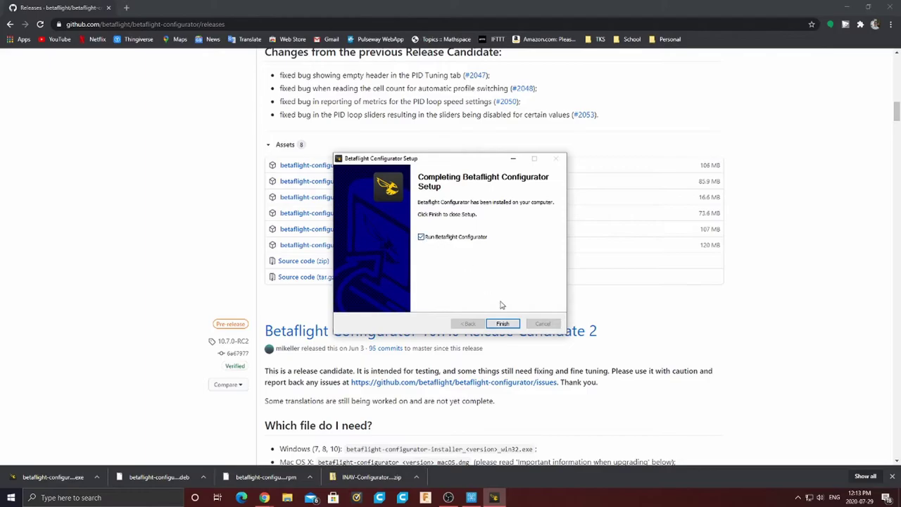
click(504, 325)
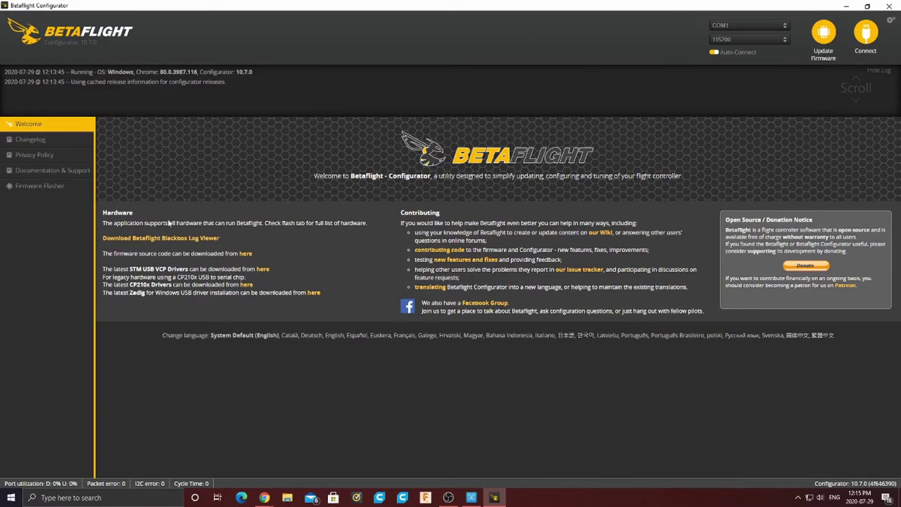
click(35, 188)
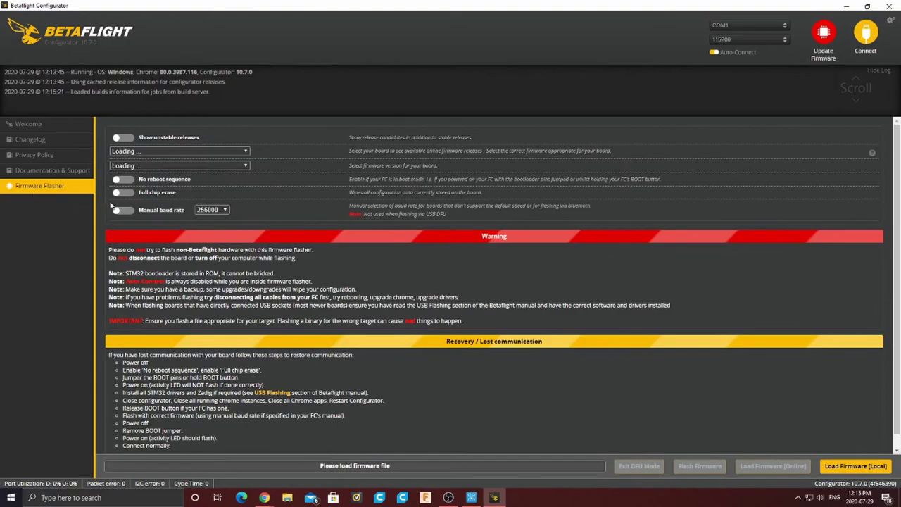
click(156, 151)
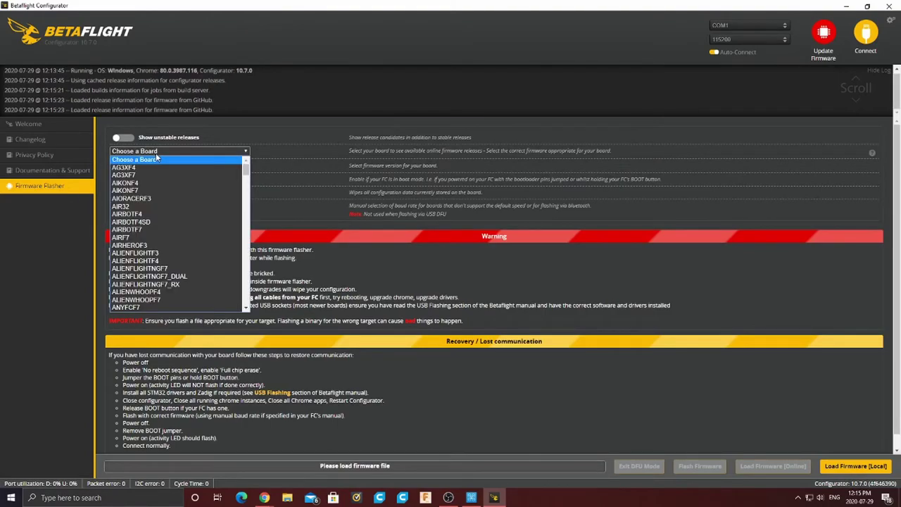
scroll(161, 239, down, 3)
scroll(160, 253, down, 5)
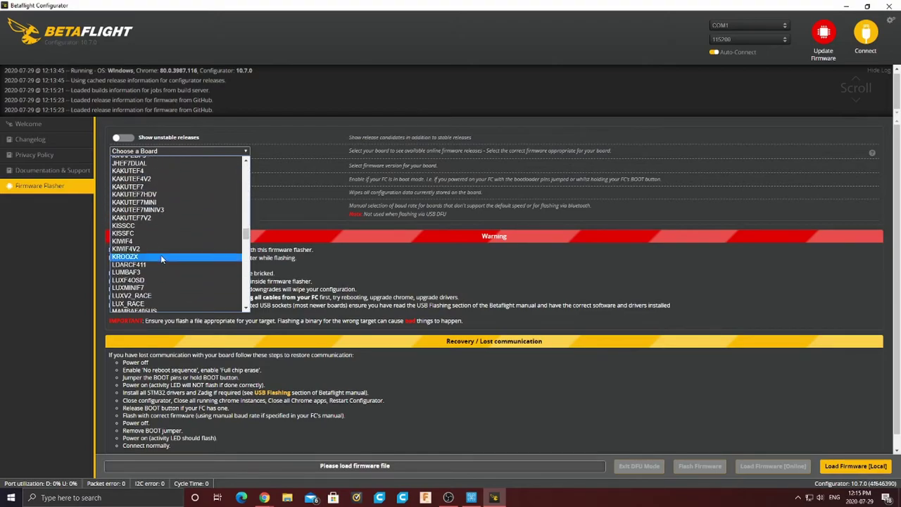
click(161, 184)
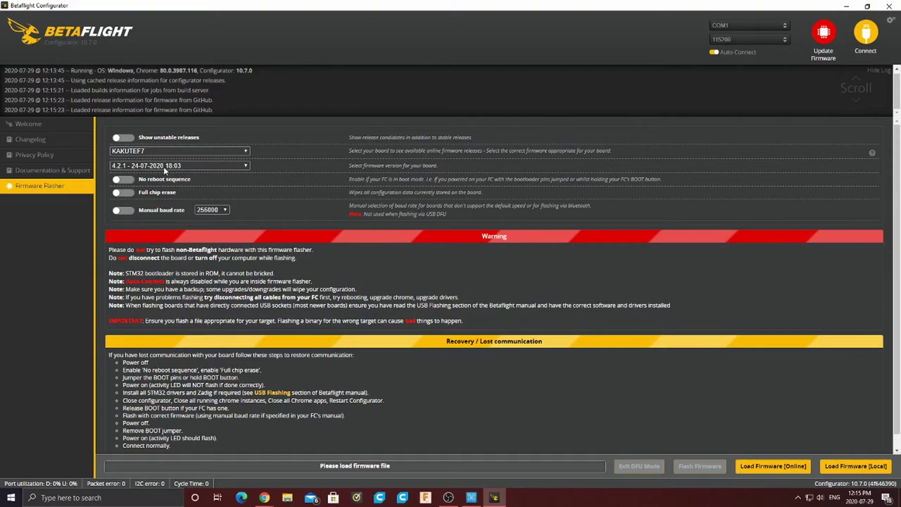
click(163, 167)
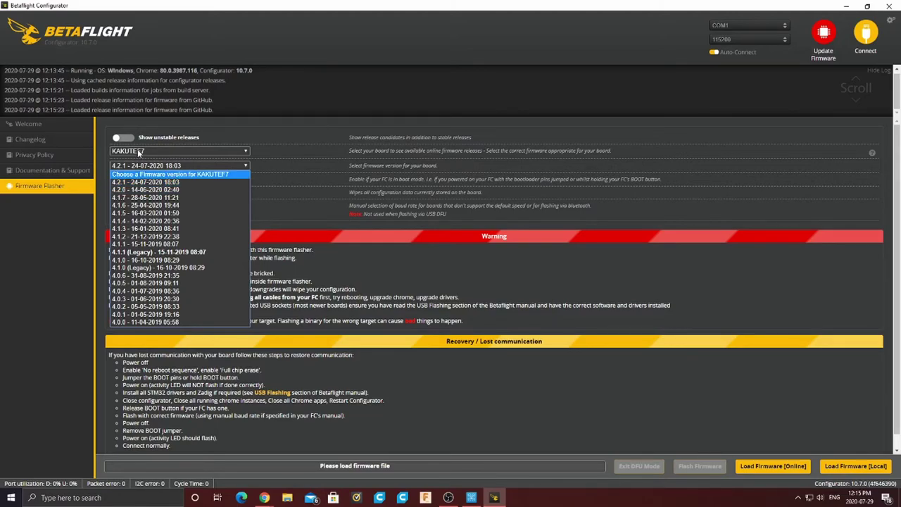
click(156, 184)
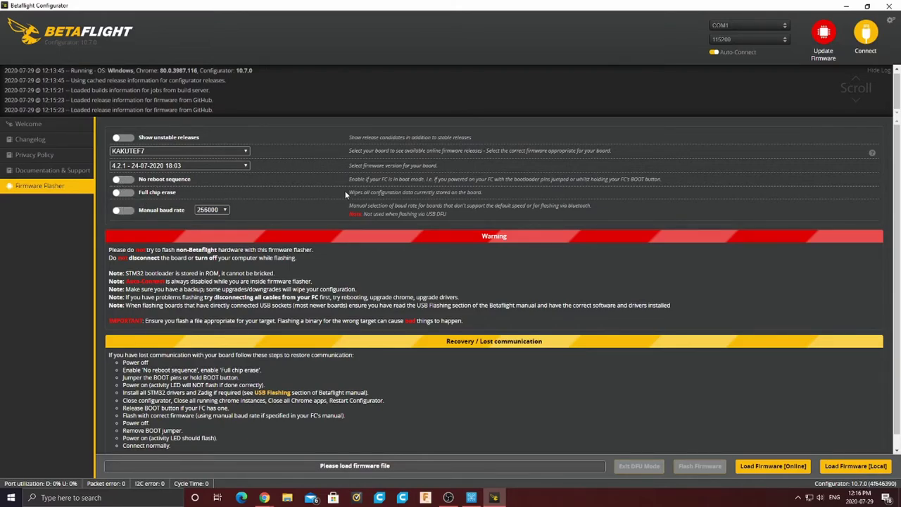
Step: Enable full chip erase, then load the selected firmware online and flash it to the board
click(123, 193)
scroll(325, 243, down, 1)
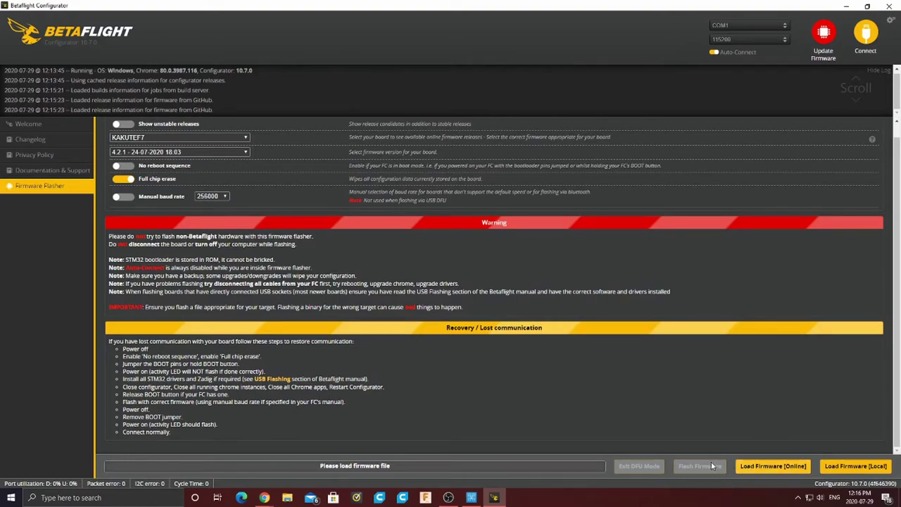
click(771, 466)
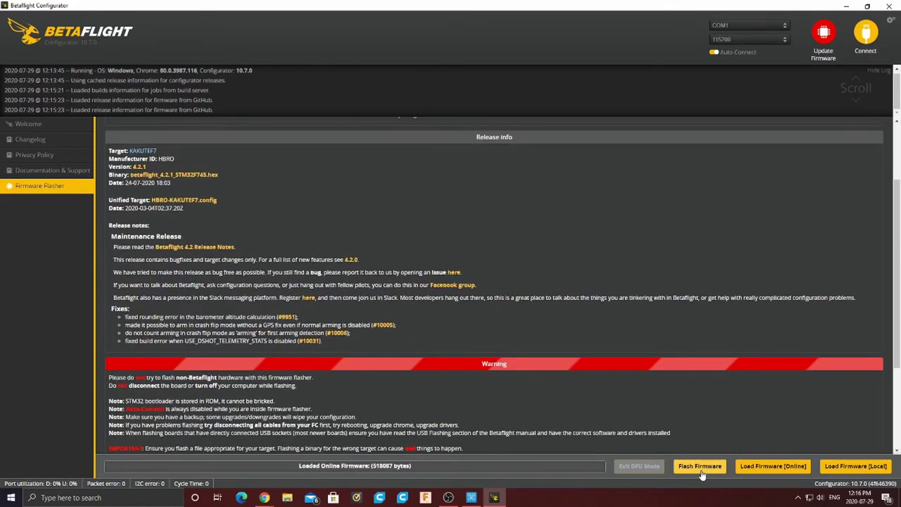
click(701, 471)
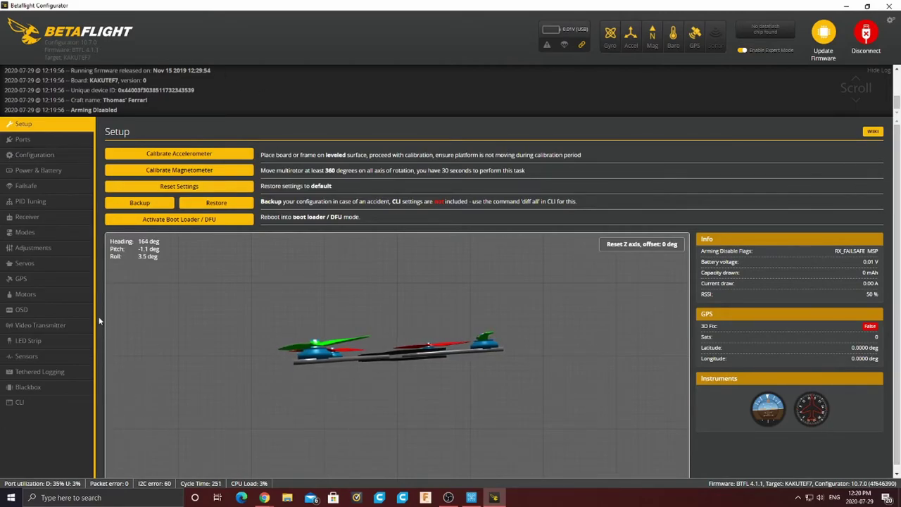
Step: Review the UART assignments for serial RX, telemetry and GPS, then the mixer and ESC/motor features in the configuration
click(64, 159)
click(56, 139)
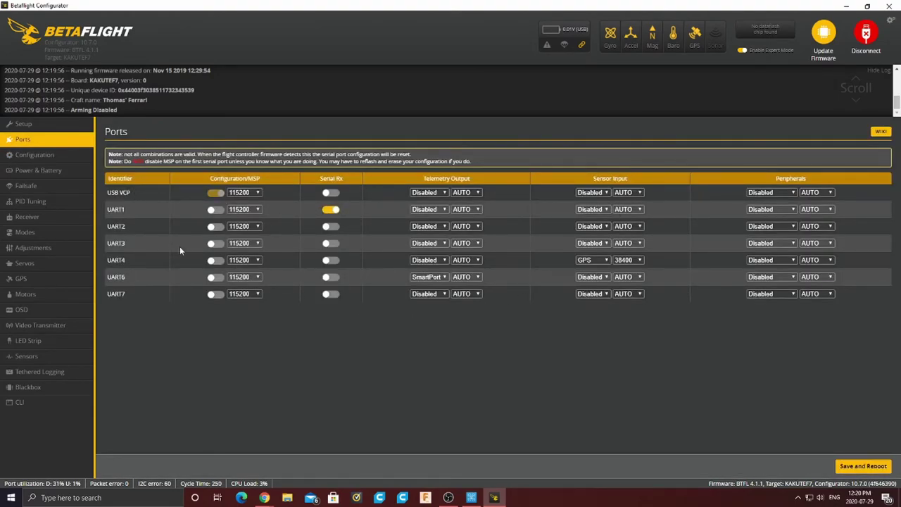
click(35, 154)
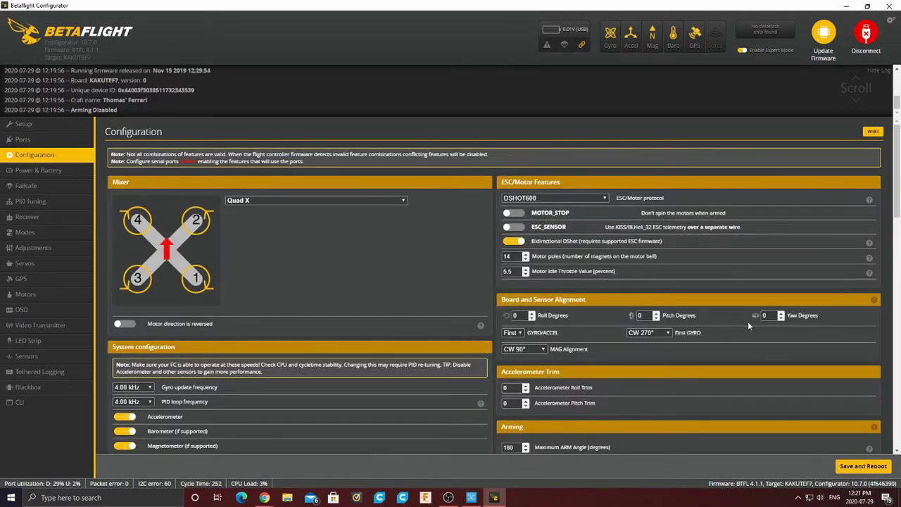
scroll(494, 230, down, 1)
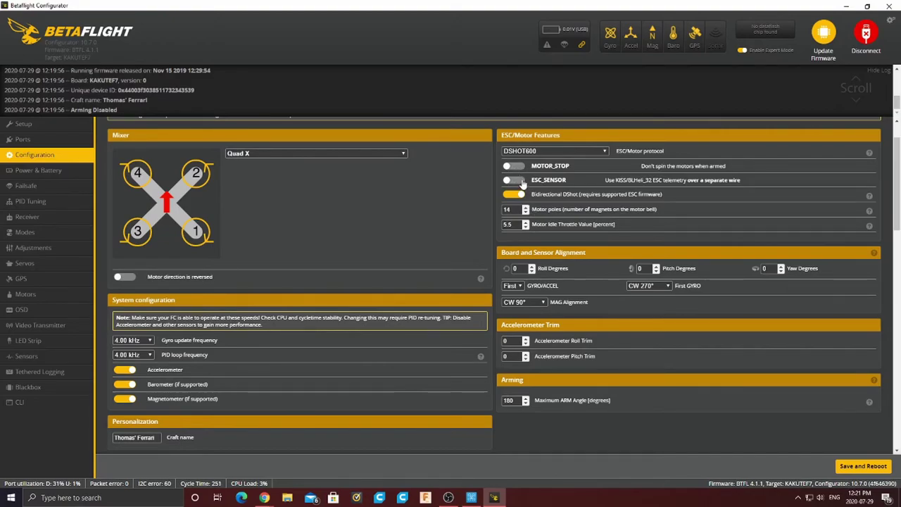
scroll(522, 183, down, 2)
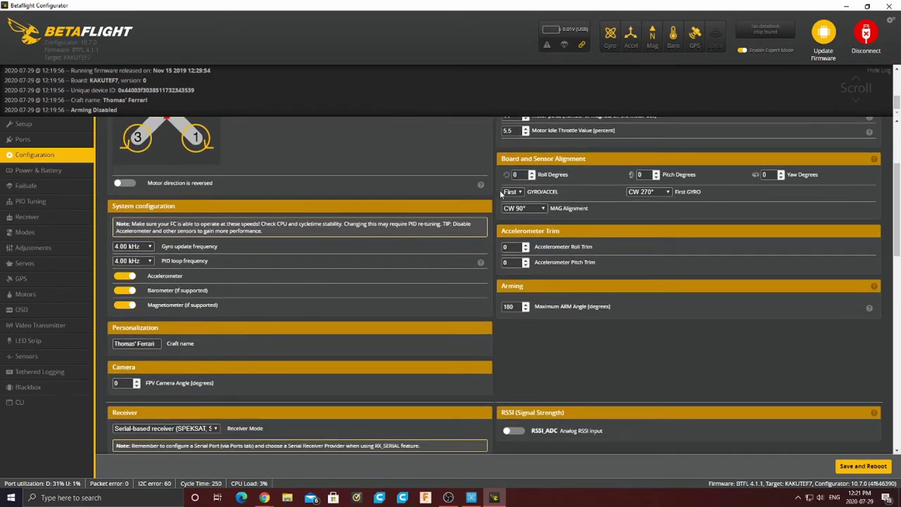
scroll(506, 187, up, 1)
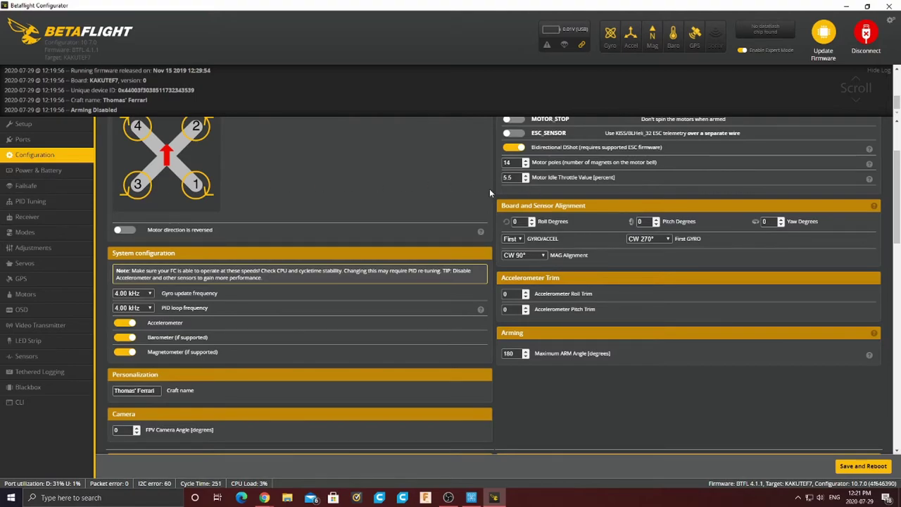
scroll(490, 189, up, 3)
scroll(557, 223, down, 2)
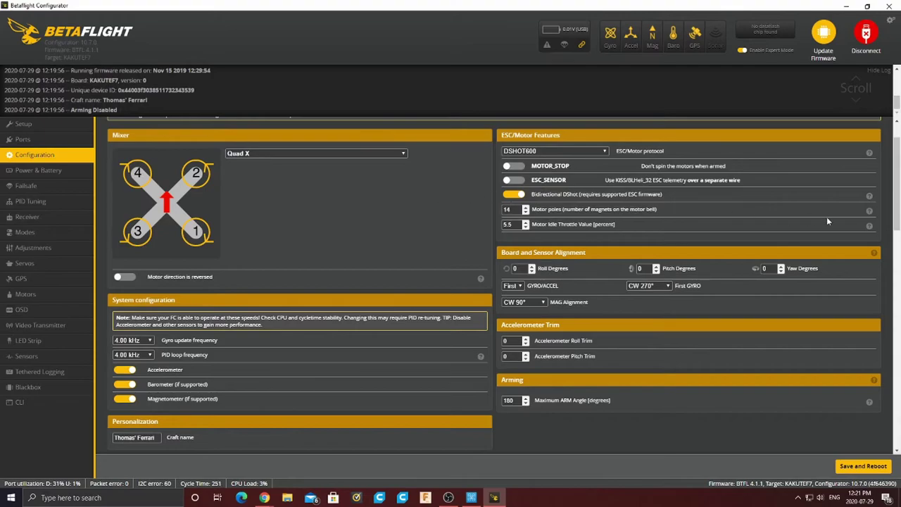
Step: Examine the board and sensor alignment, gyro and PID loop frequencies, enabled sensors, arming angle and receiver settings
scroll(495, 223, down, 1)
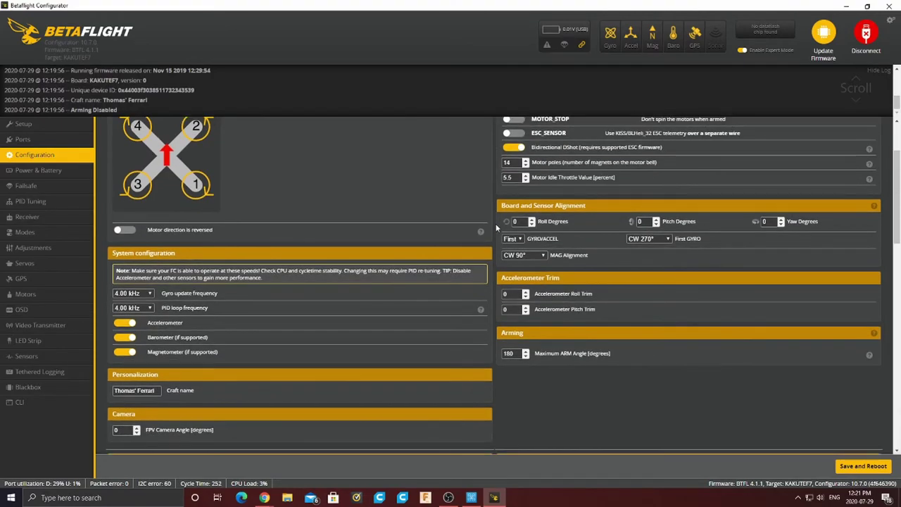
scroll(495, 223, down, 2)
scroll(493, 208, up, 2)
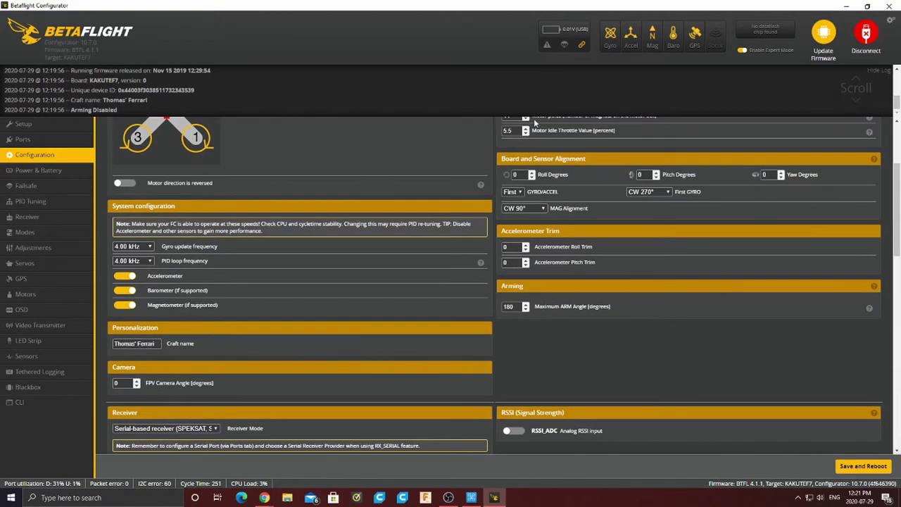
scroll(495, 229, up, 1)
scroll(495, 228, down, 1)
scroll(570, 220, up, 2)
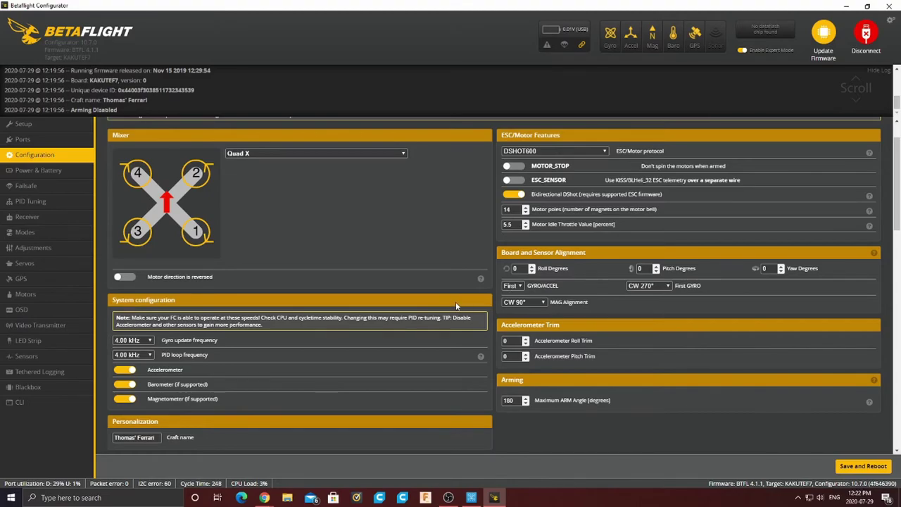
scroll(510, 304, down, 3)
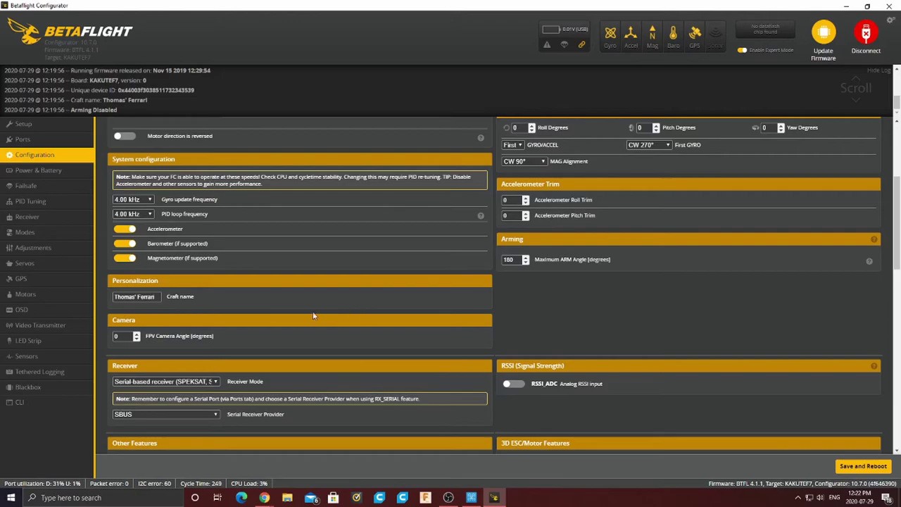
Step: Compare the accelerometer trim and mixer settings with the craft's orientation in the 3D setup preview, then return to the configuration
scroll(158, 271, down, 1)
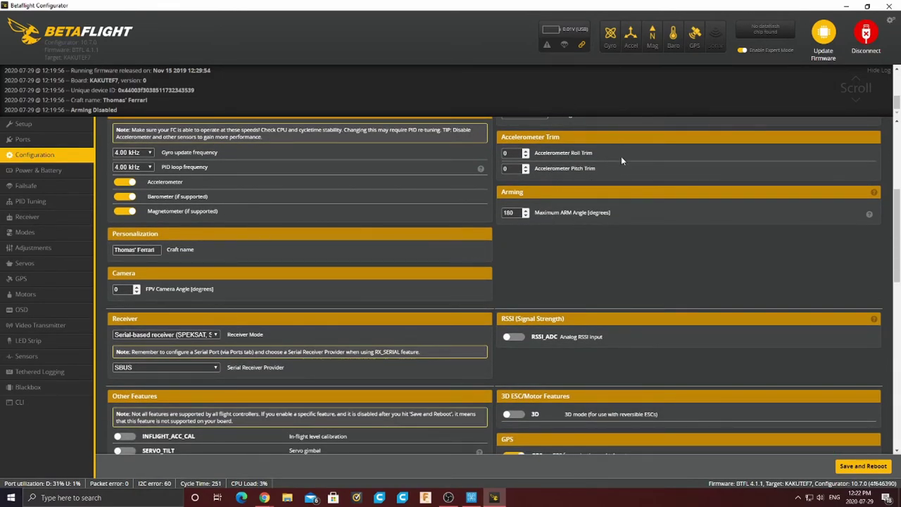
scroll(526, 226, up, 5)
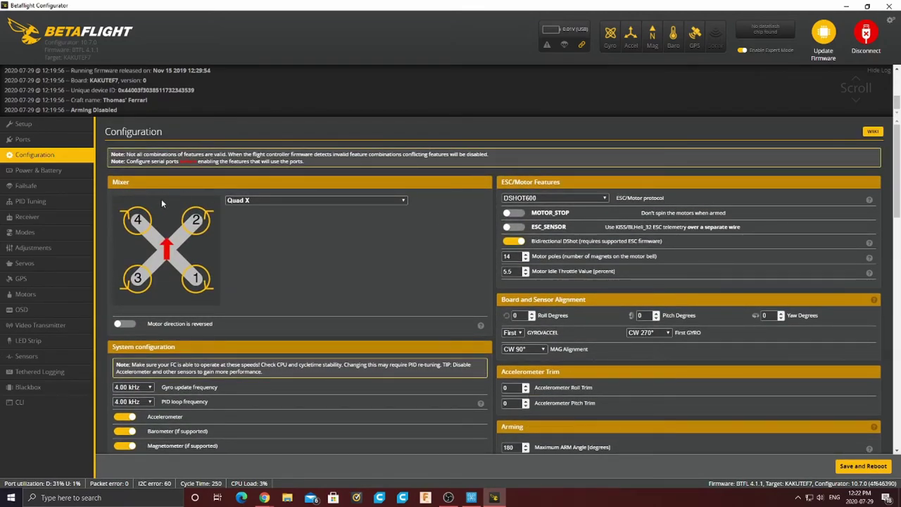
click(23, 124)
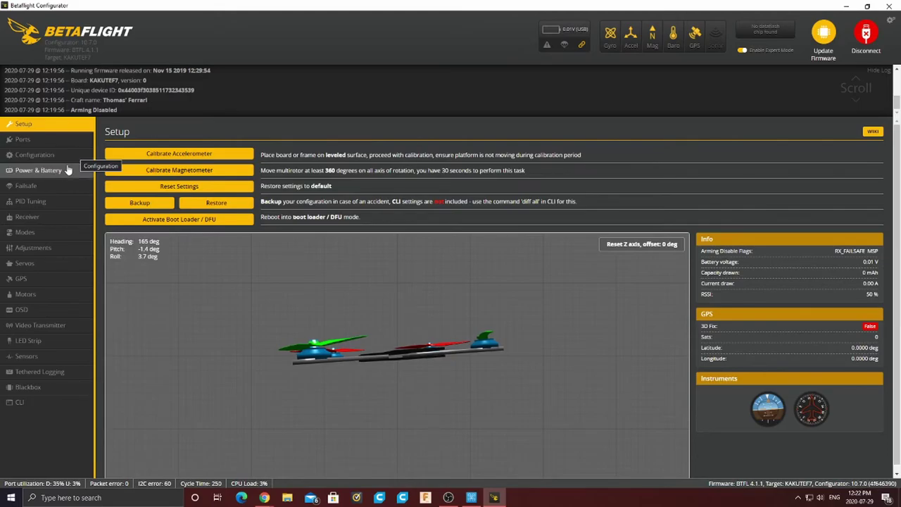
click(42, 155)
scroll(524, 304, down, 3)
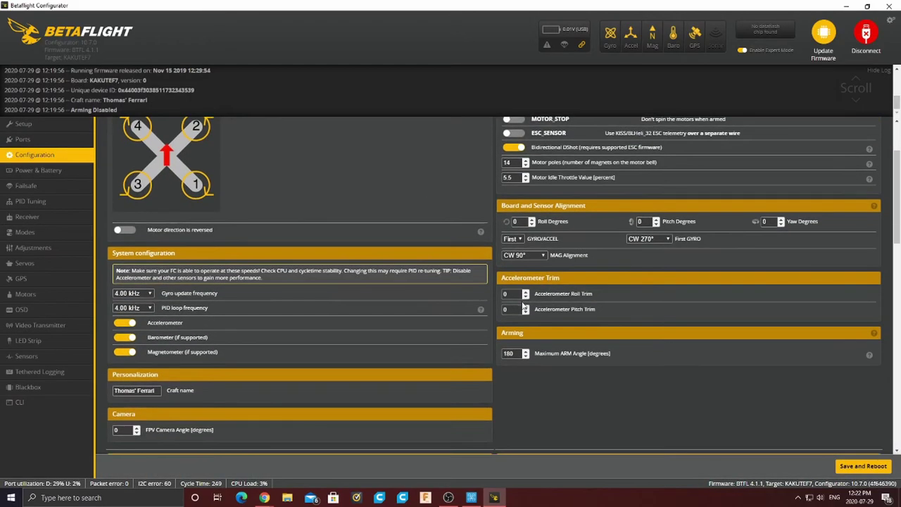
scroll(287, 325, down, 5)
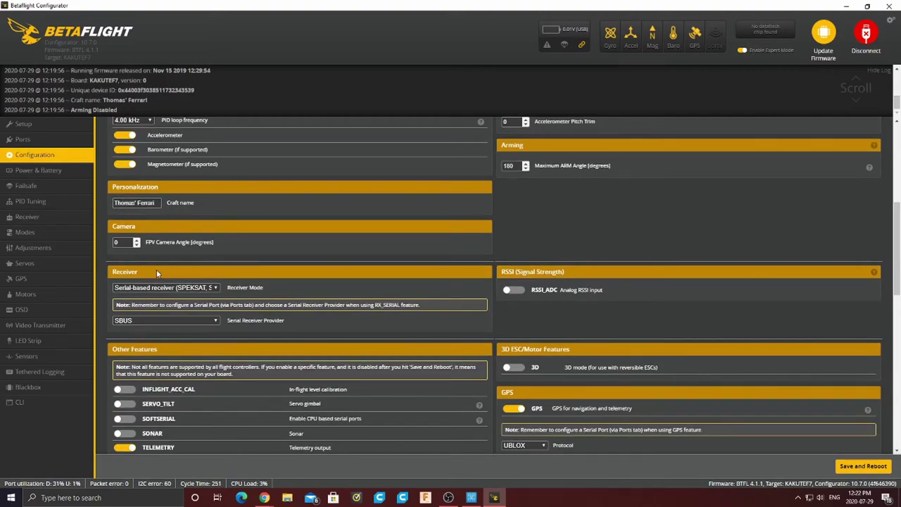
Step: Examine the receiver, other features, GPS and Dshot beacon settings in the configuration
scroll(157, 273, down, 2)
scroll(432, 197, up, 2)
scroll(579, 326, down, 5)
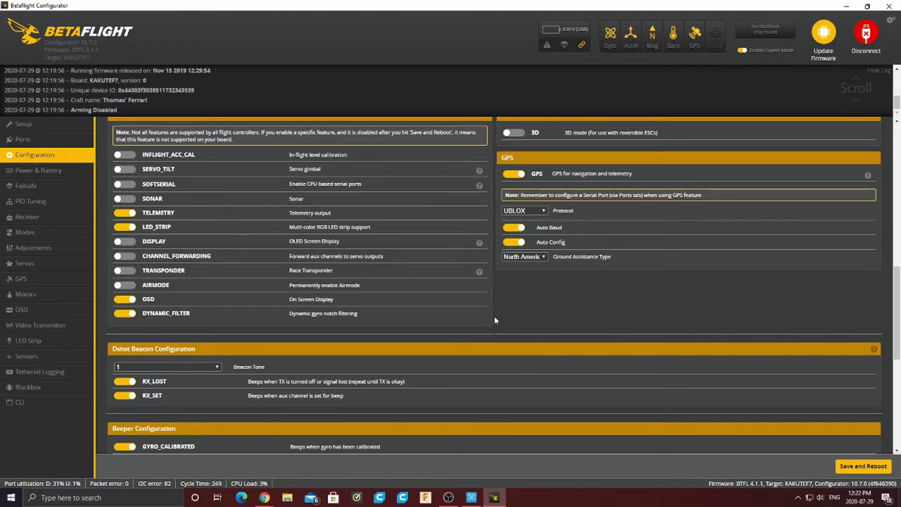
scroll(494, 320, down, 3)
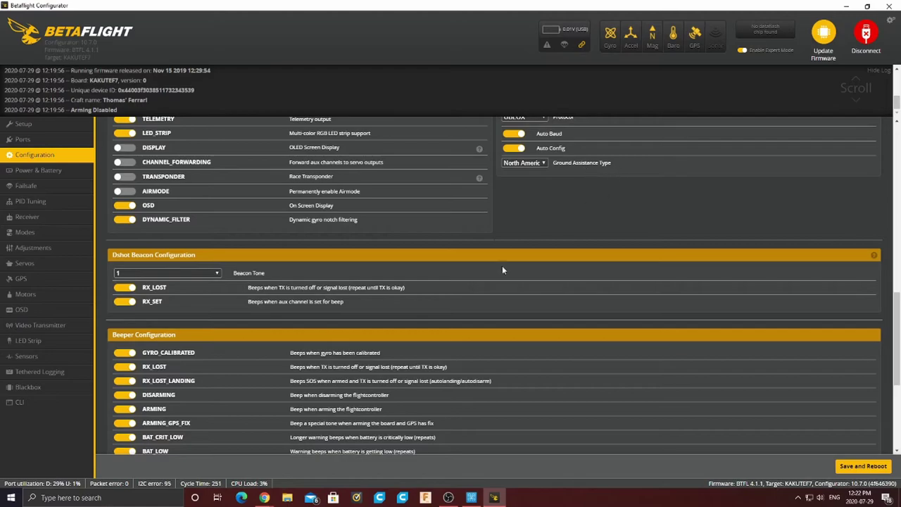
scroll(502, 270, up, 5)
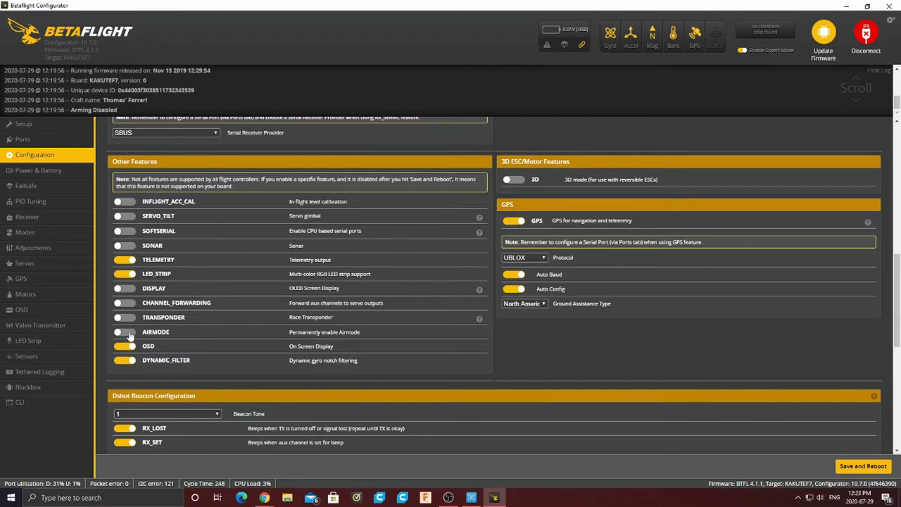
scroll(187, 289, down, 2)
scroll(186, 285, down, 1)
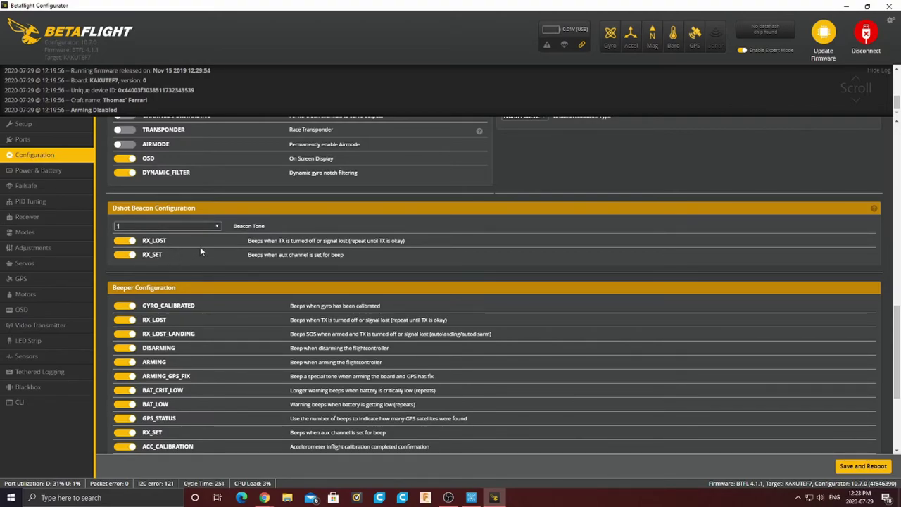
Step: Disable the USB beep in the beeper configuration, then save and reboot the flight controller
scroll(200, 247, down, 2)
scroll(152, 222, down, 1)
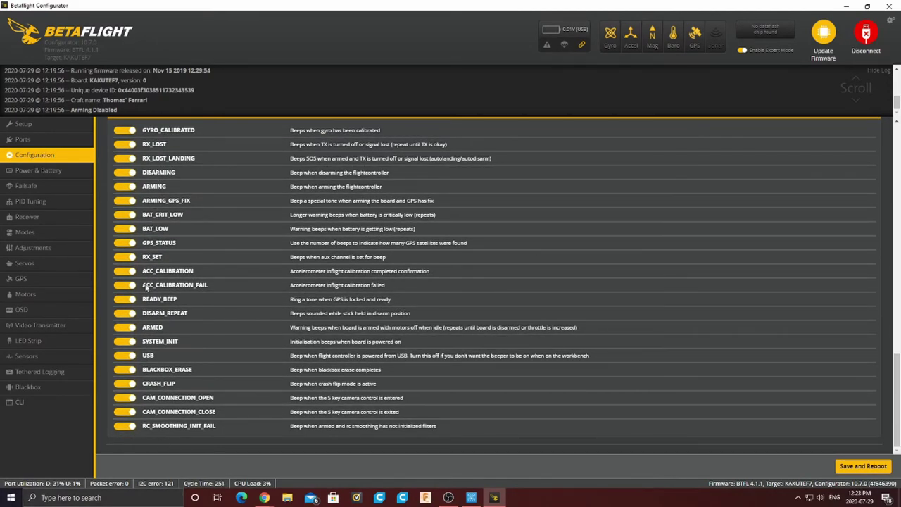
click(127, 355)
click(863, 466)
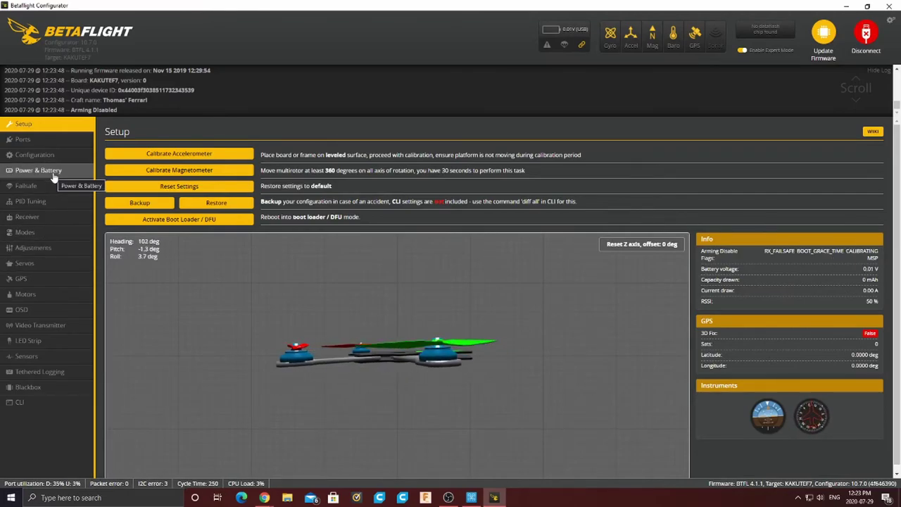
Step: Review the battery and meter settings, then the failsafe channel fallbacks and the stage 2 GPS Rescue parameters
click(54, 176)
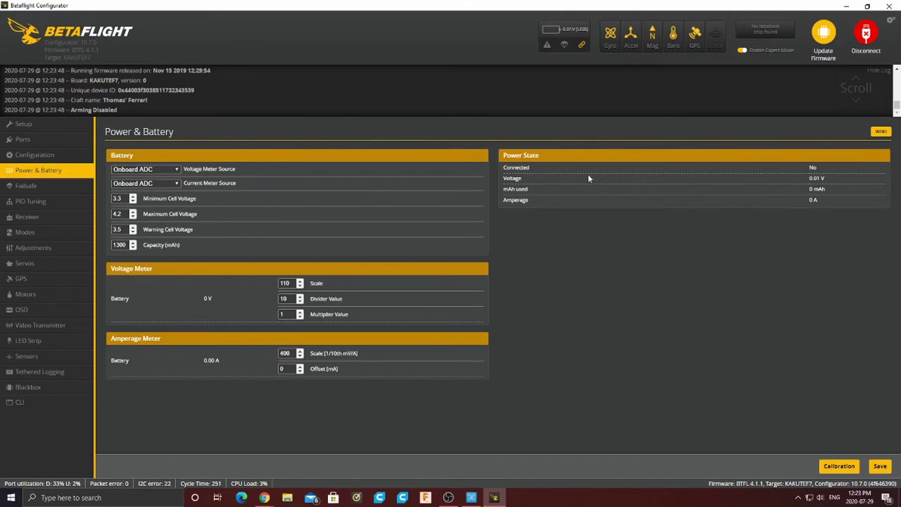
click(19, 184)
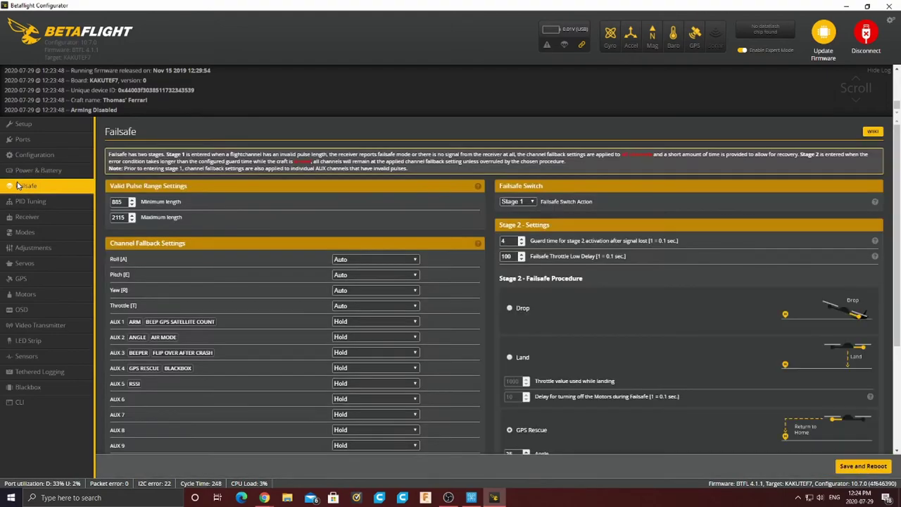
scroll(629, 297, down, 5)
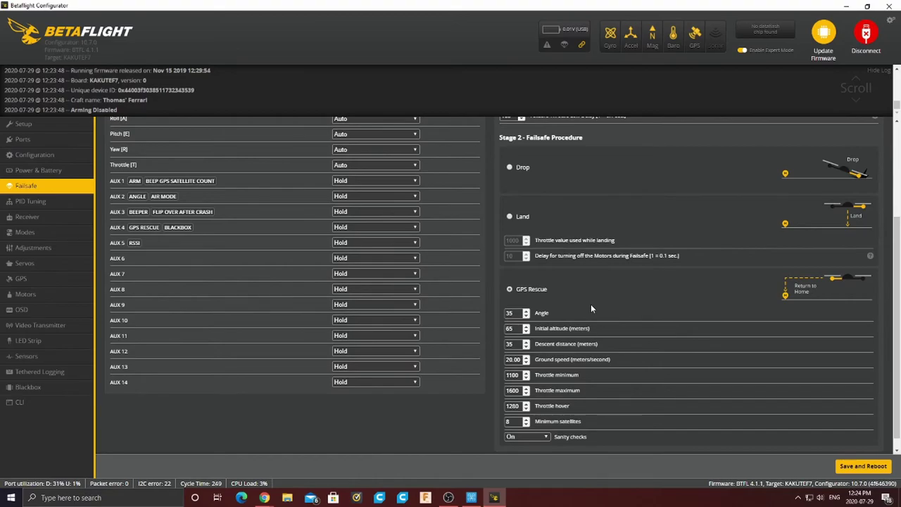
scroll(481, 259, up, 5)
scroll(483, 264, down, 5)
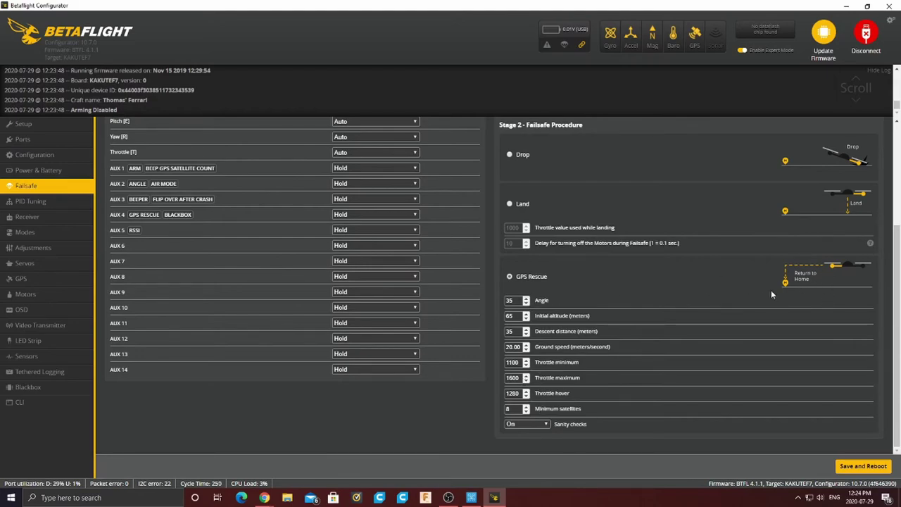
scroll(757, 305, up, 1)
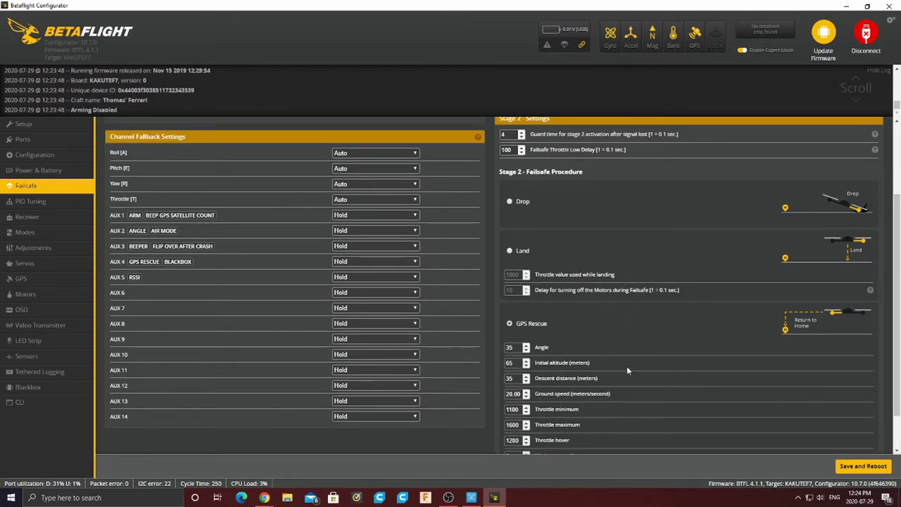
scroll(635, 344, down, 1)
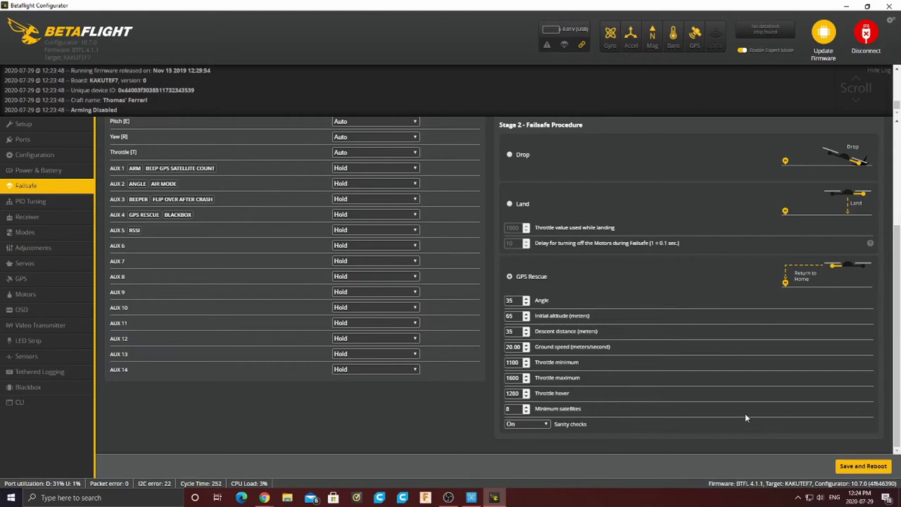
scroll(556, 324, up, 1)
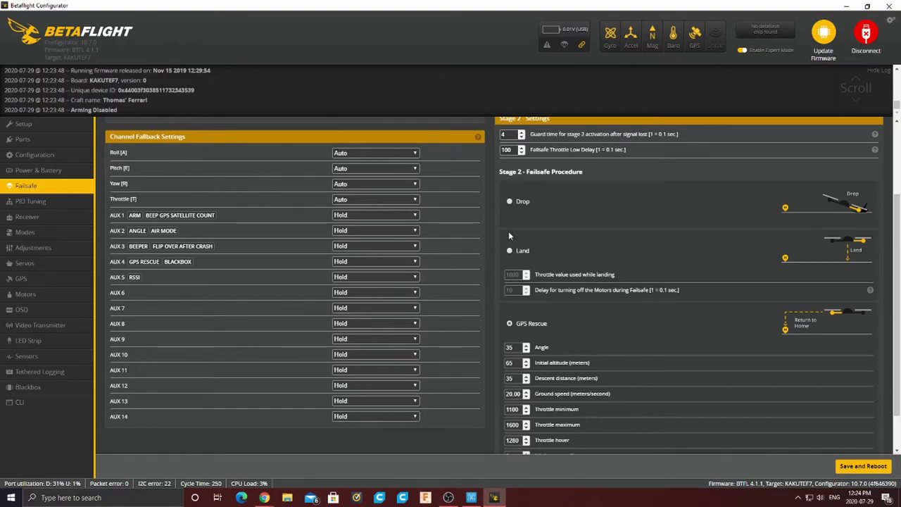
scroll(631, 367, down, 1)
scroll(631, 367, down, 2)
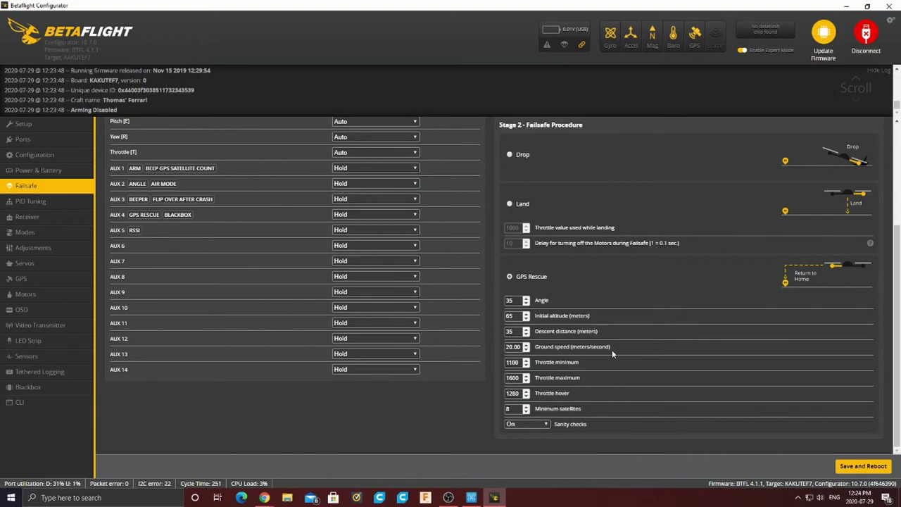
Step: Examine the PID profile, the rate profile, and the gyro and D term filter settings in PID tuning
click(54, 201)
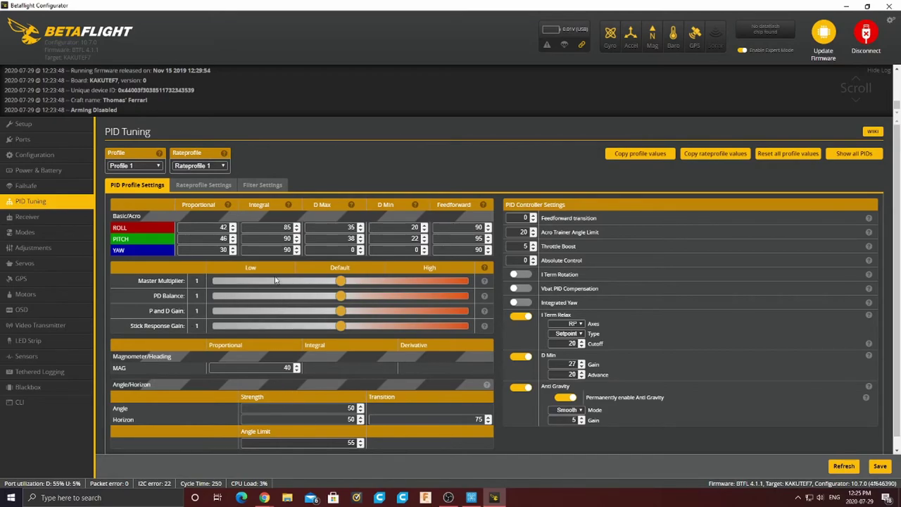
click(204, 185)
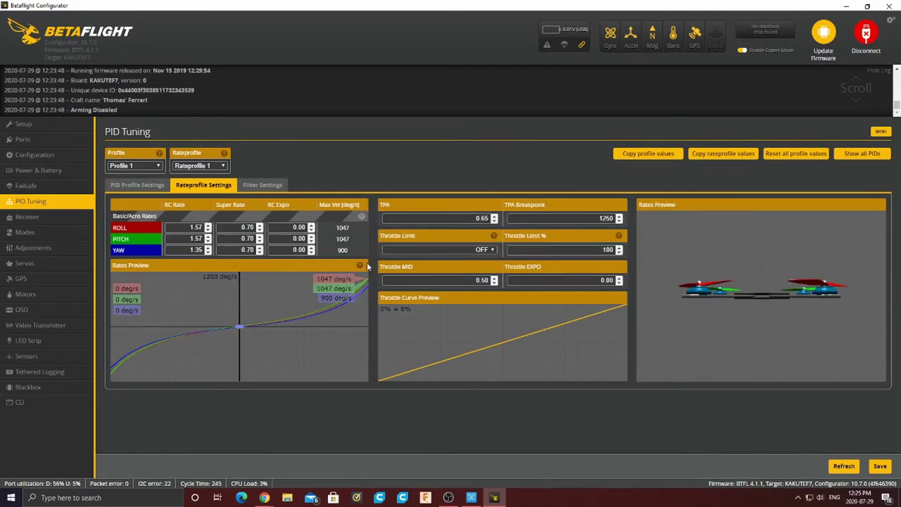
click(256, 187)
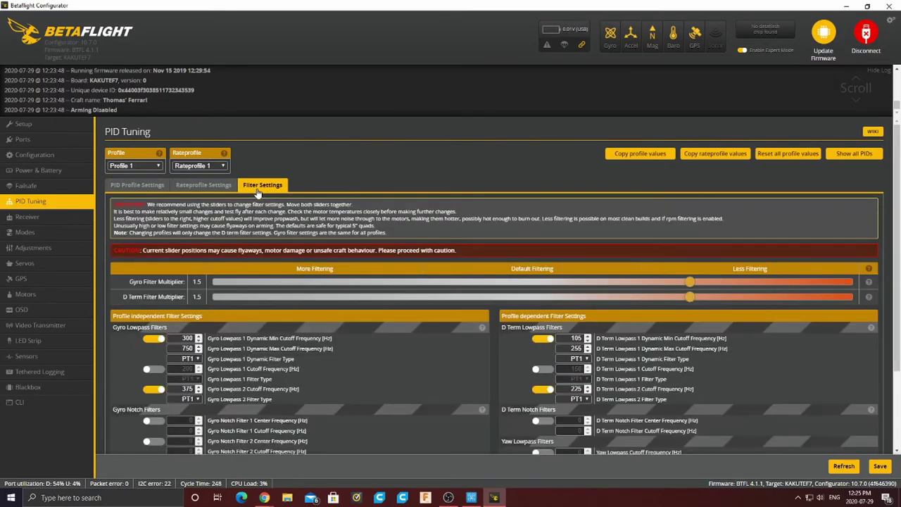
click(209, 188)
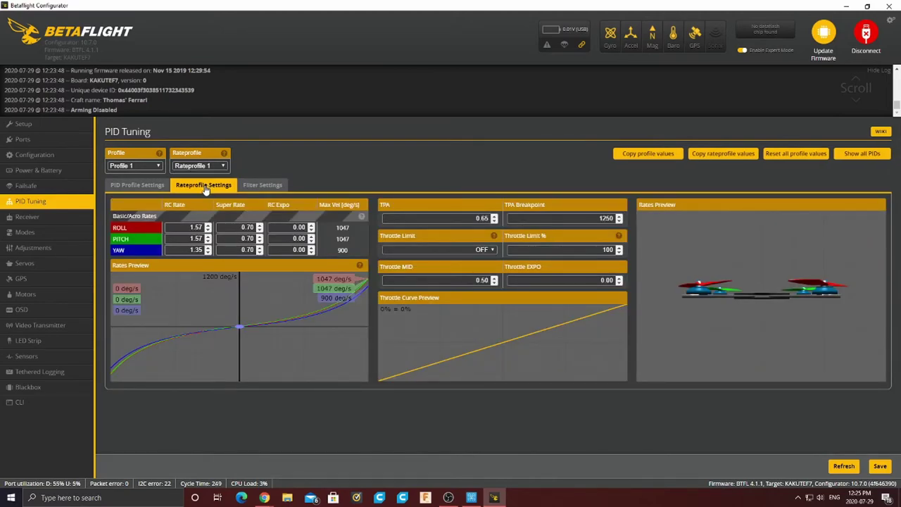
click(262, 186)
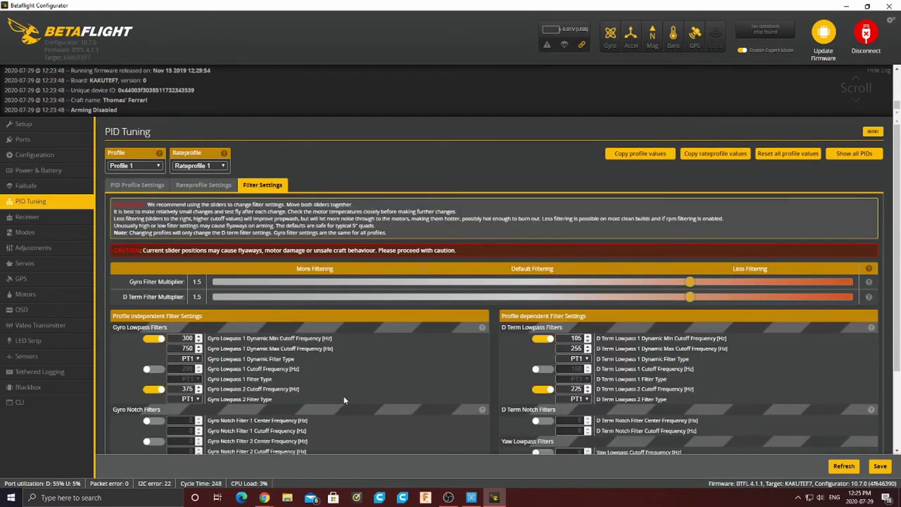
scroll(329, 348, down, 3)
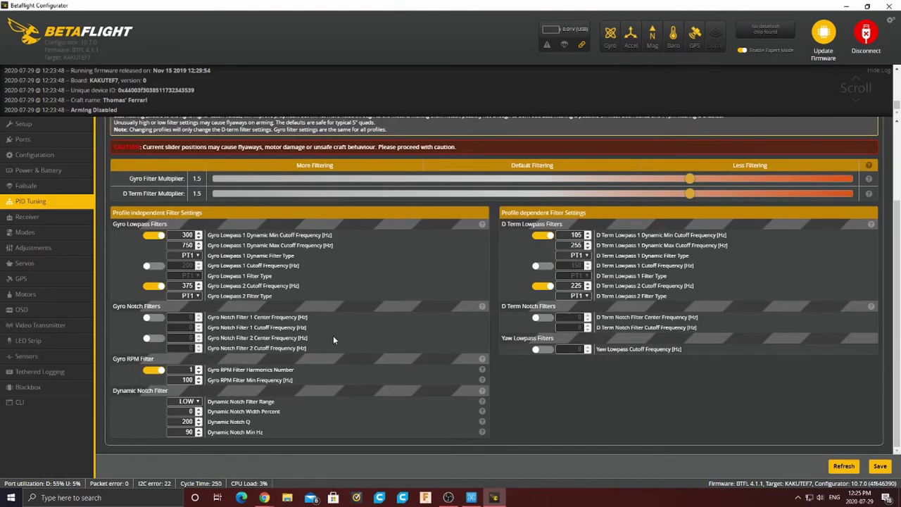
scroll(346, 327, up, 1)
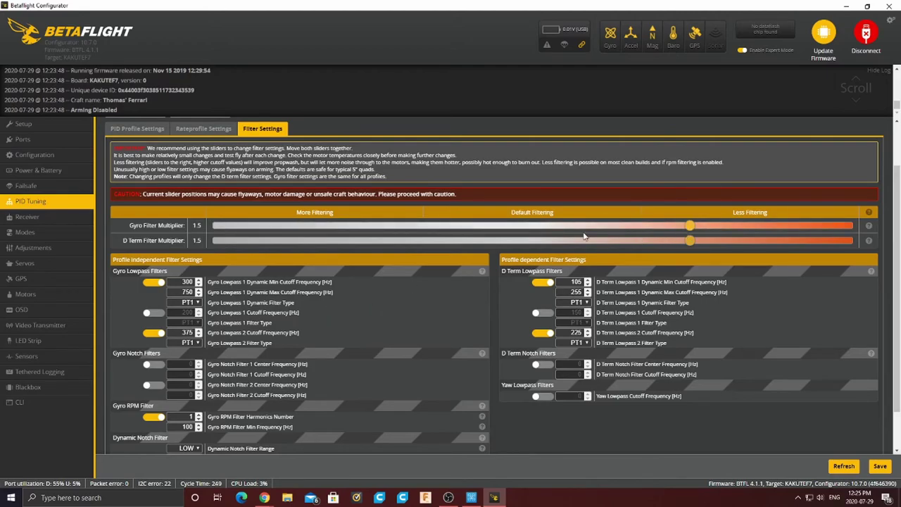
scroll(209, 258, down, 1)
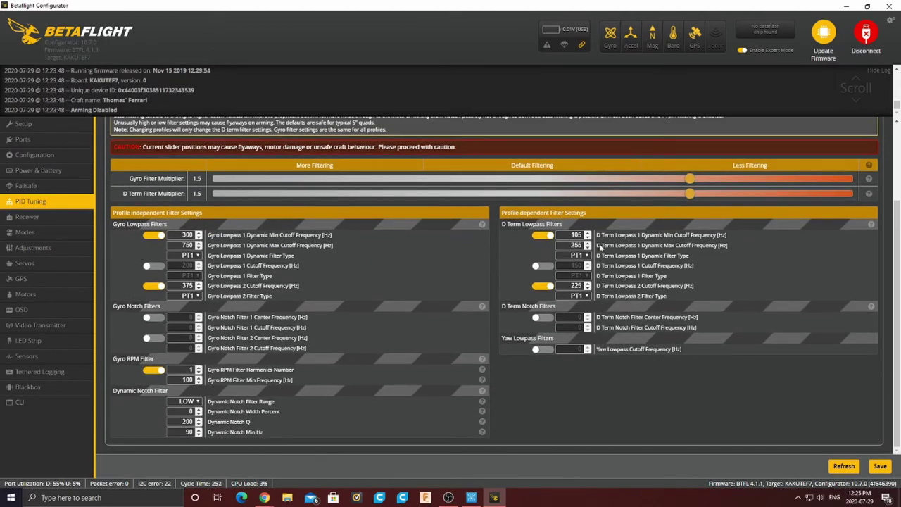
scroll(658, 277, up, 1)
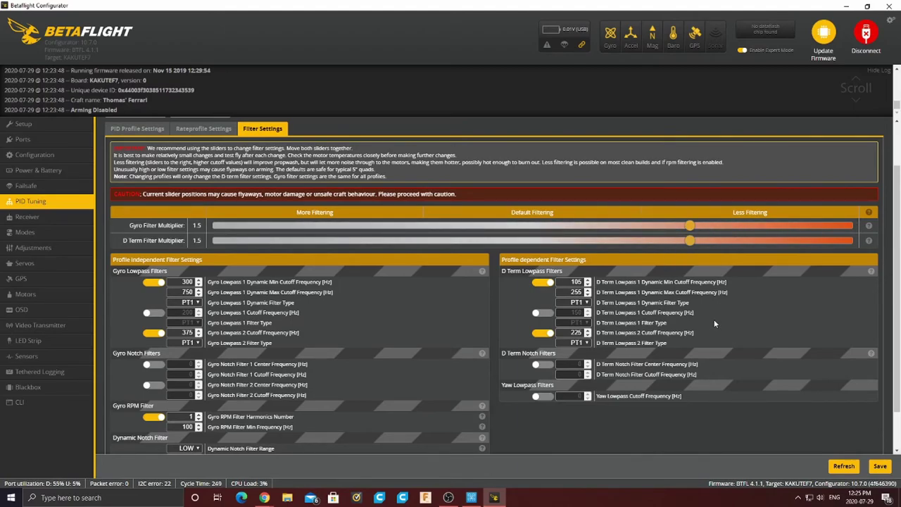
scroll(710, 323, up, 2)
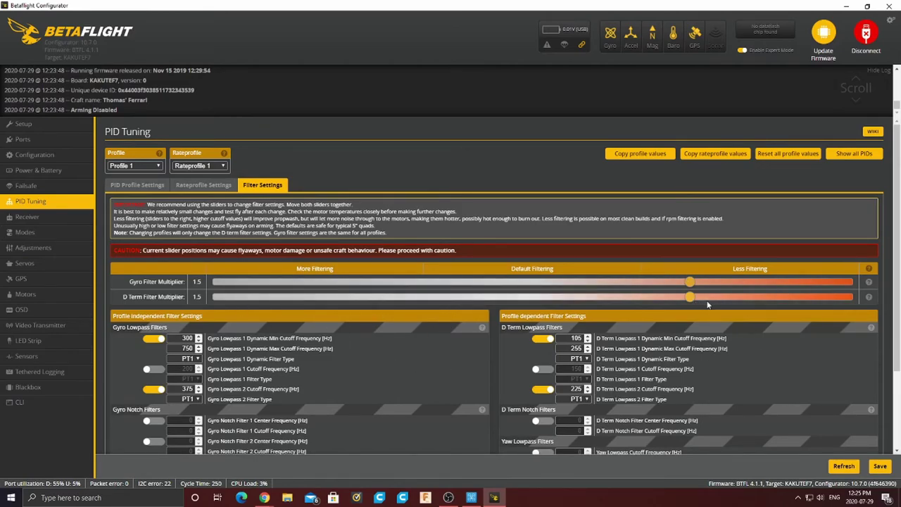
Step: Review the receiver channel map and smoothing, then the AUX ranges assigned to modes from ARM through BEEP GPS SATELLITE COUNT
click(46, 218)
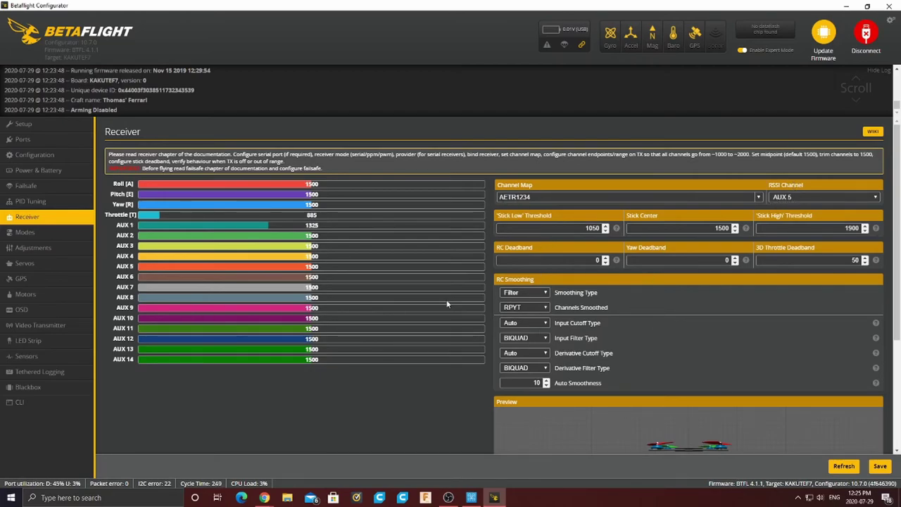
click(37, 235)
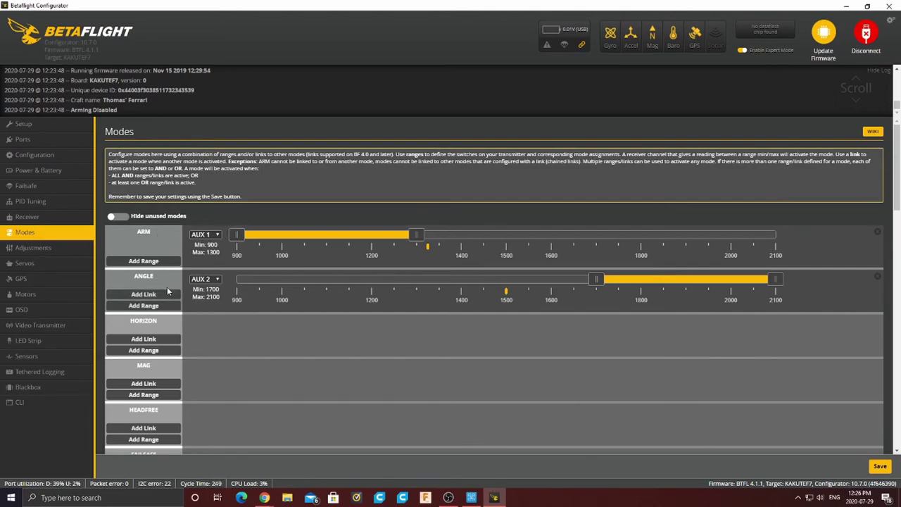
scroll(186, 286, down, 3)
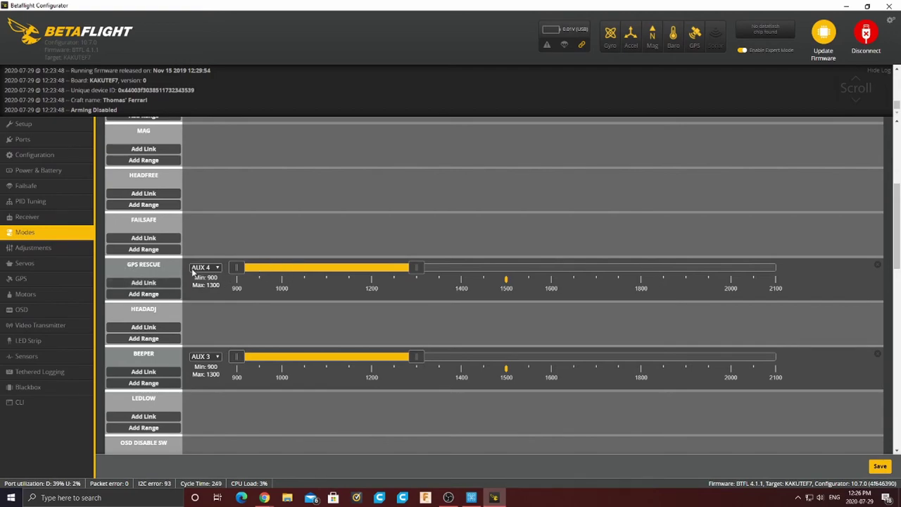
scroll(193, 272, down, 2)
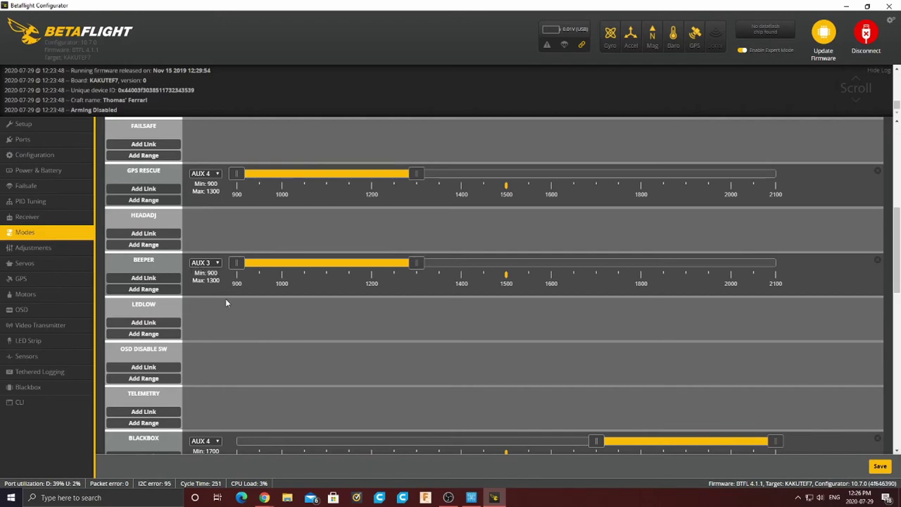
scroll(226, 303, down, 3)
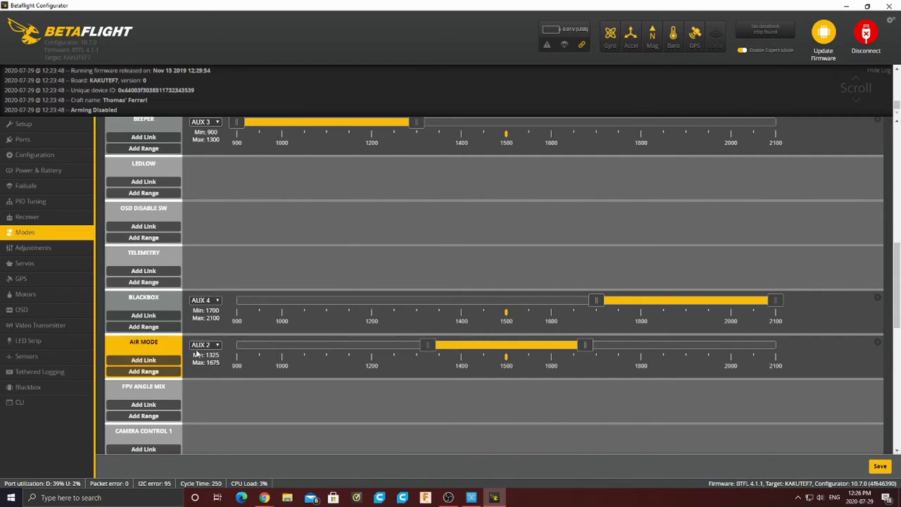
scroll(243, 316, down, 7)
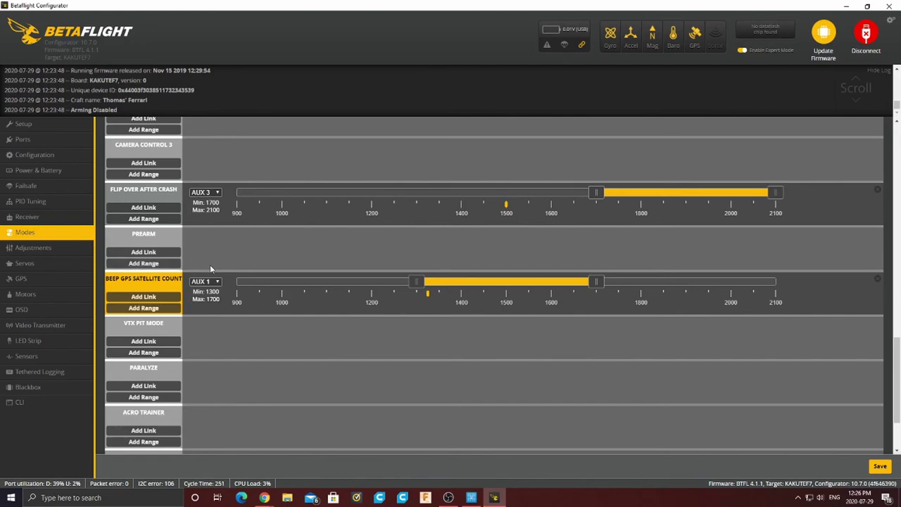
Step: Review the adjustment switch ranges, the servo settings and the GPS fix and signal strength information
click(53, 260)
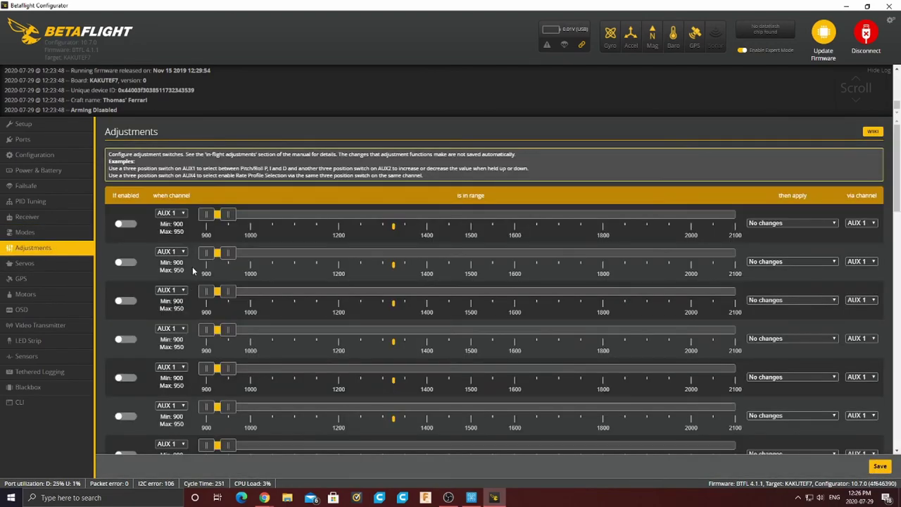
click(28, 264)
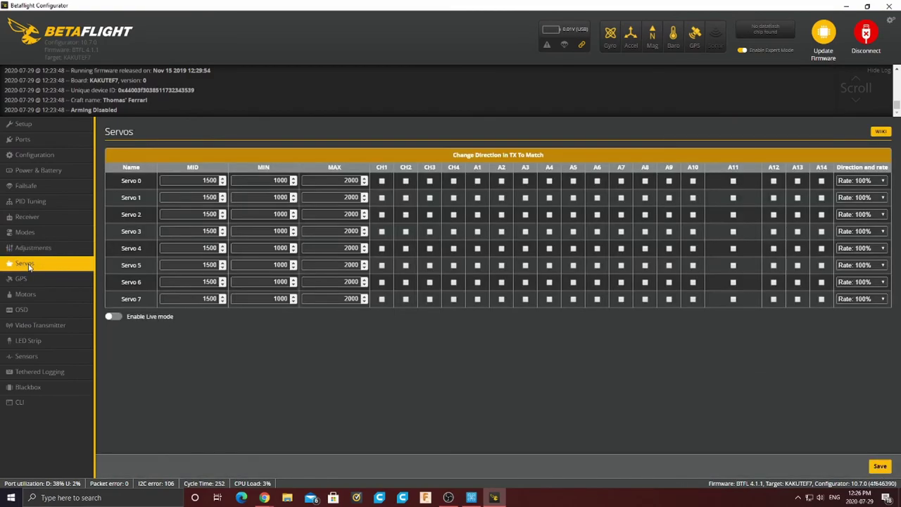
click(39, 277)
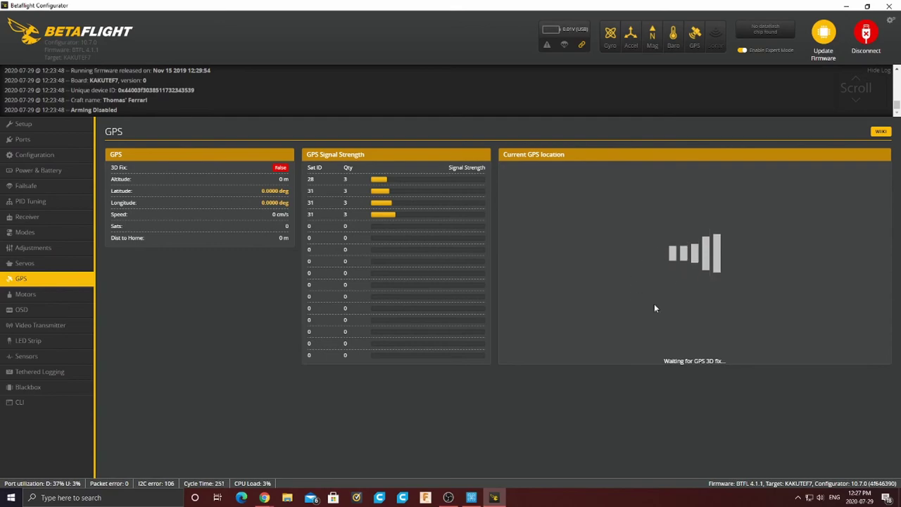
Step: Enable motor test mode by accepting the propeller-removal risk notice for the motors, then disable it again
click(63, 293)
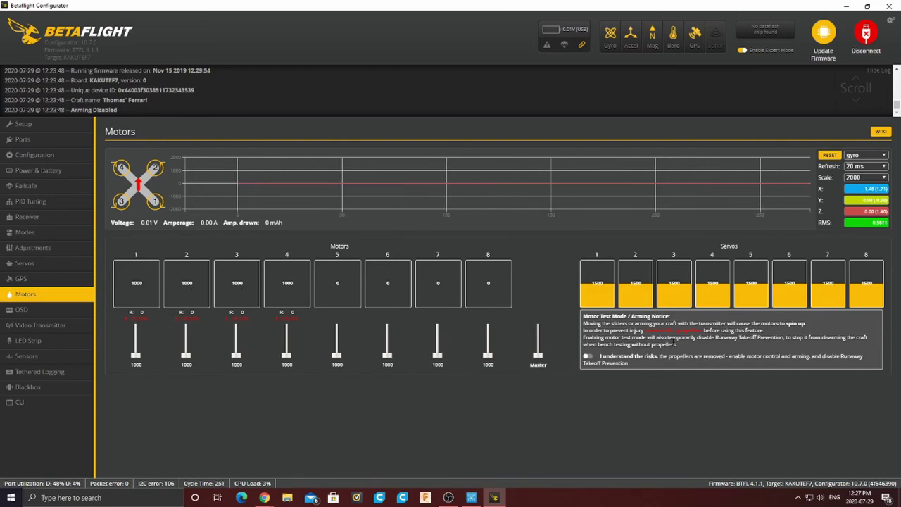
click(587, 356)
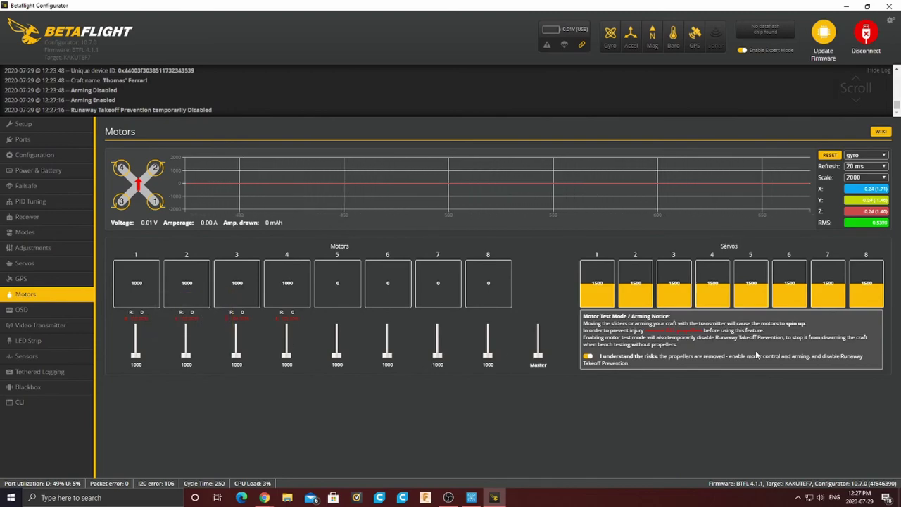
click(587, 356)
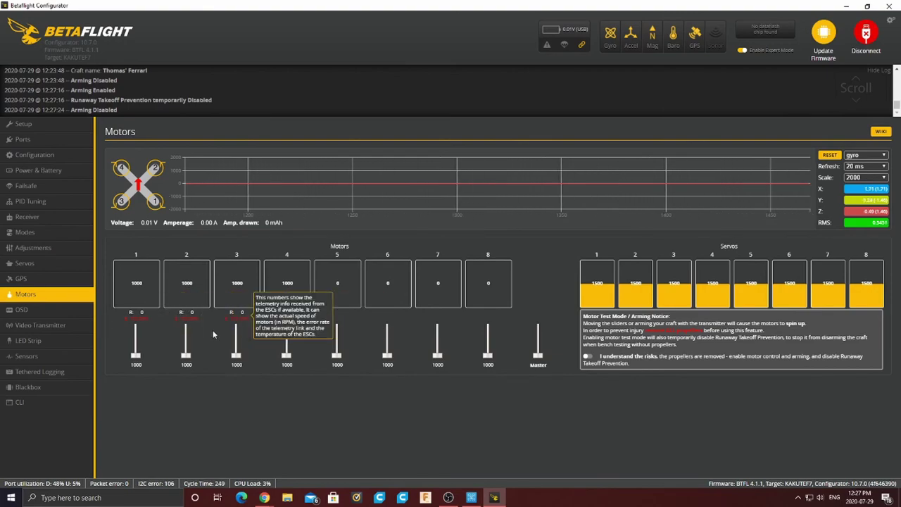
Step: Examine the OSD element list and preview along with the video format, units, timers, alarms and warnings
click(59, 314)
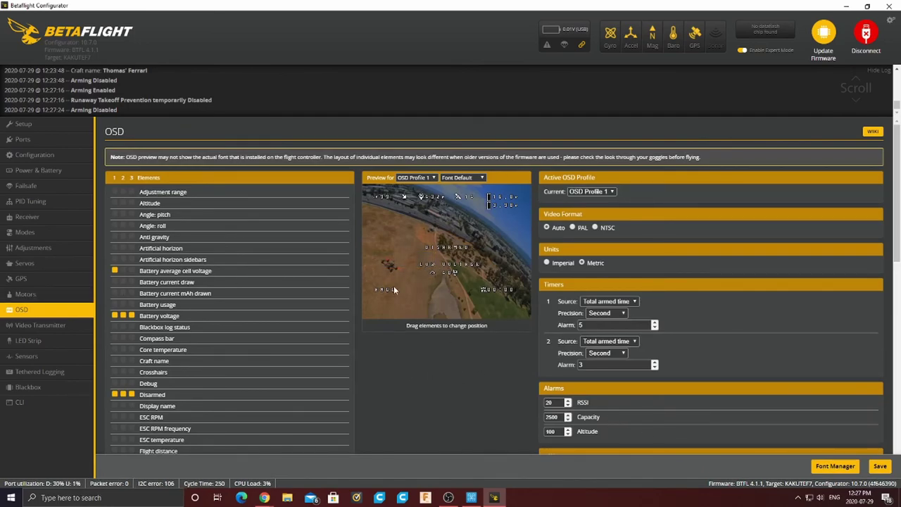
scroll(218, 355, down, 2)
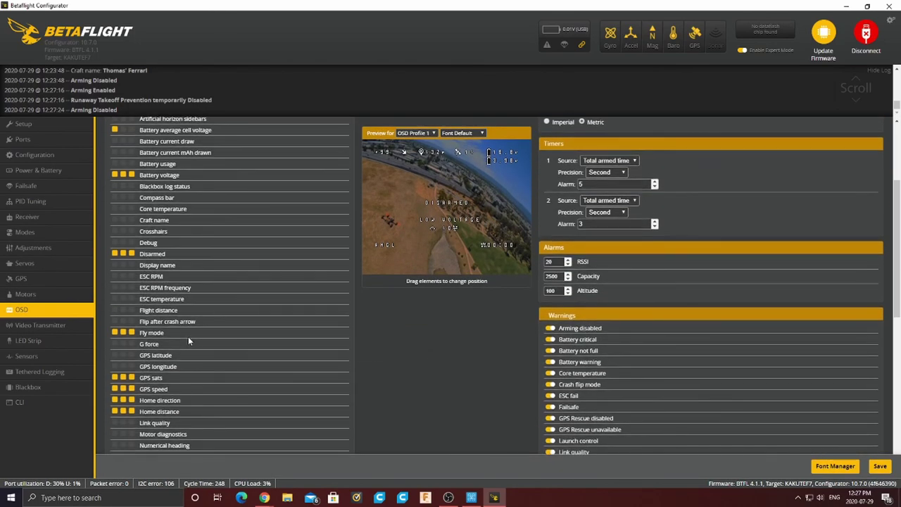
scroll(458, 331, up, 2)
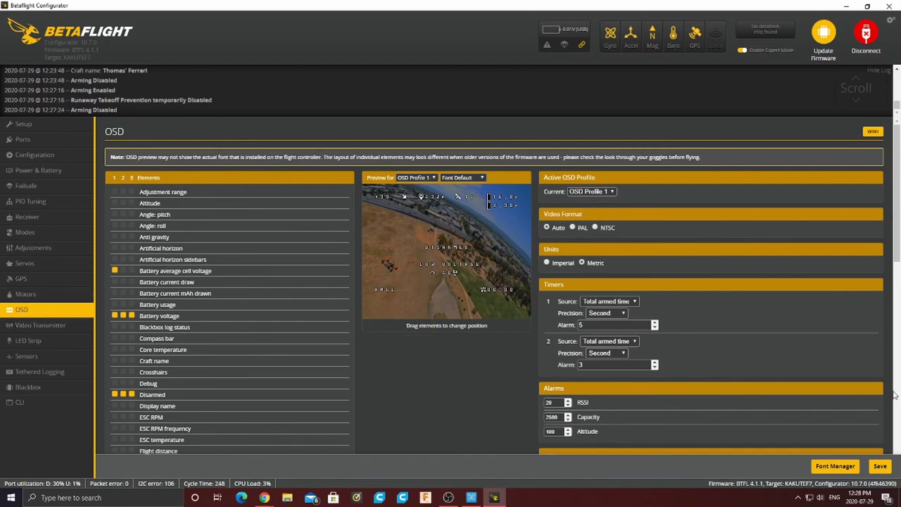
Step: Review the video transmitter settings, the LED strip layout and the tethered logging options
click(60, 327)
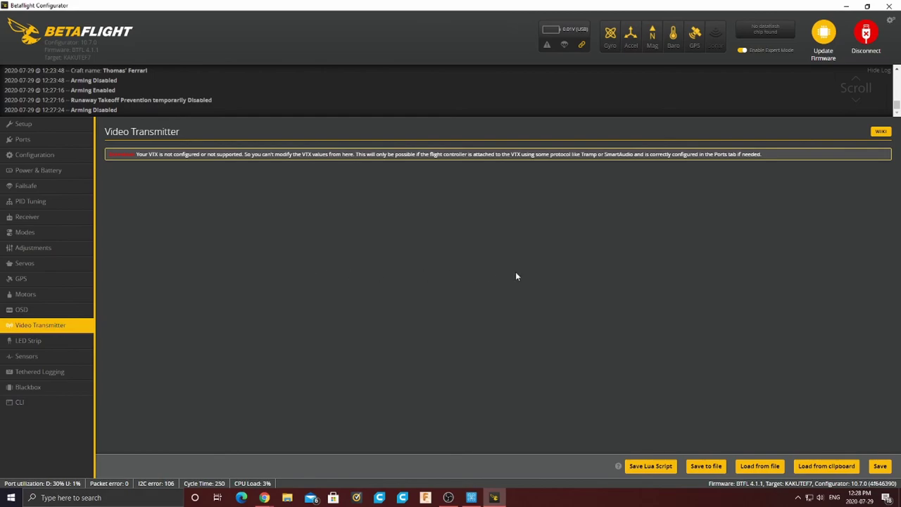
click(44, 341)
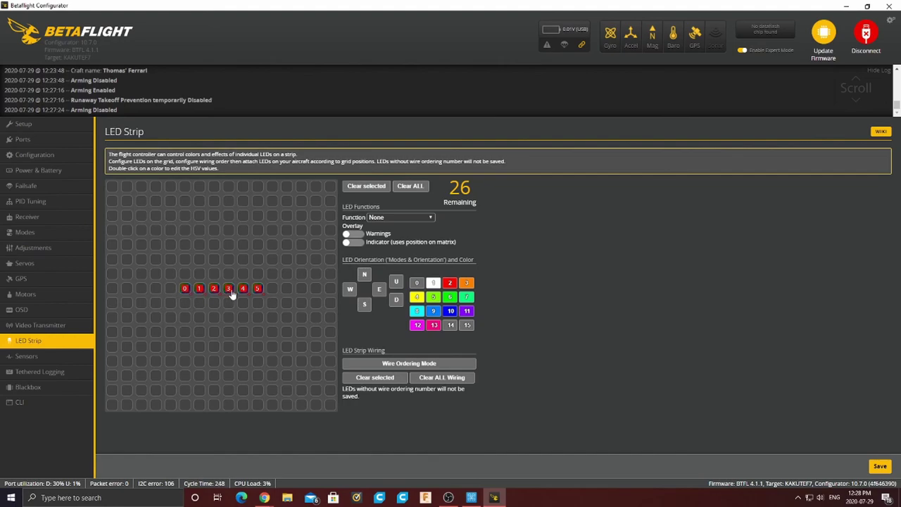
click(85, 359)
click(78, 378)
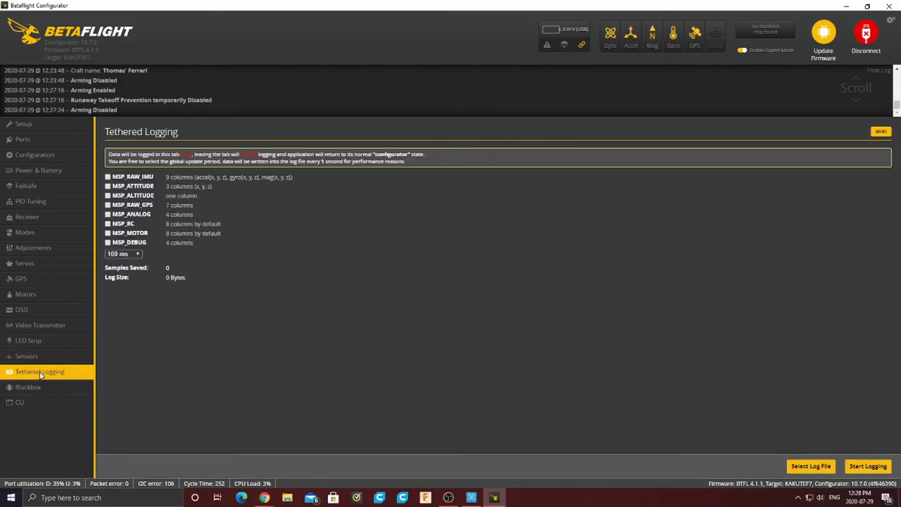
Step: Examine the live sensor graphs and the Blackbox logging configuration, then open the command line interface
click(43, 358)
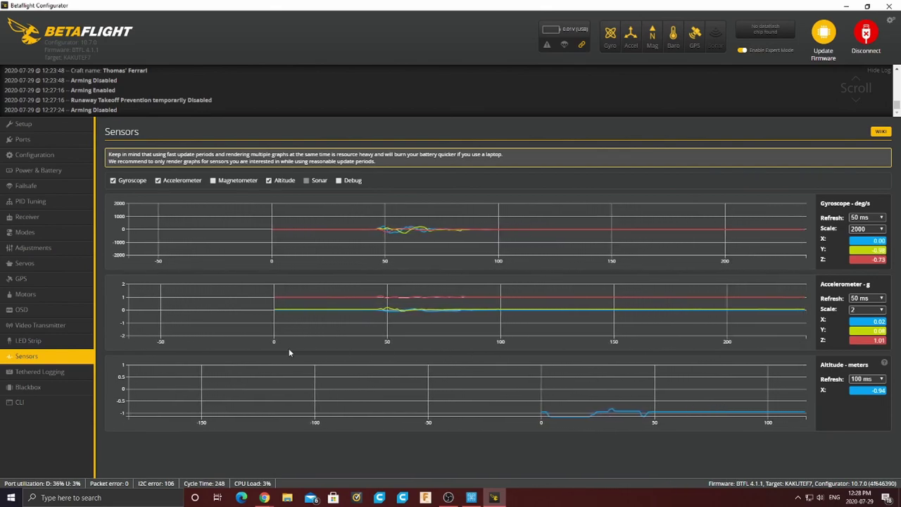
click(68, 378)
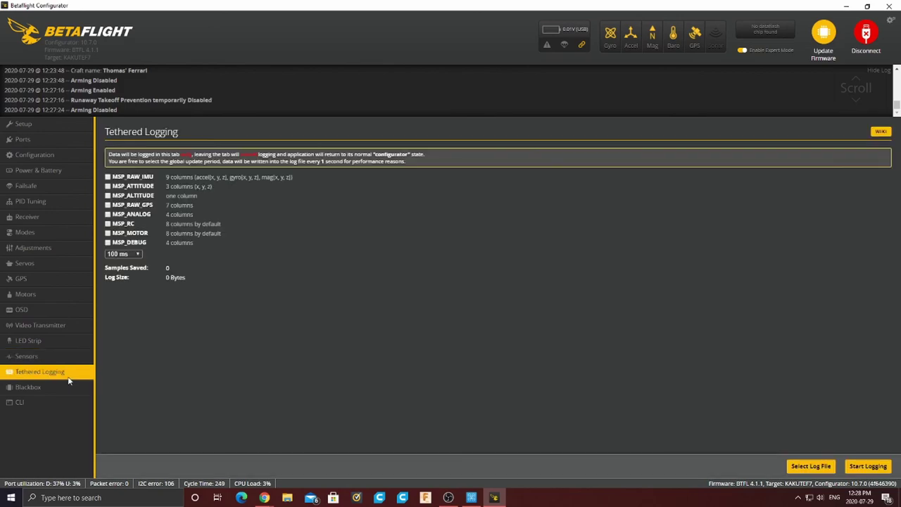
click(28, 388)
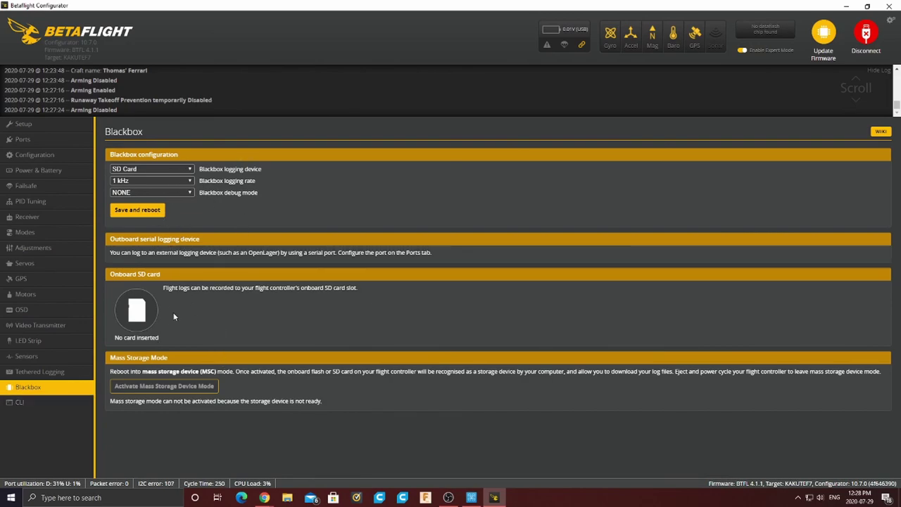
click(29, 405)
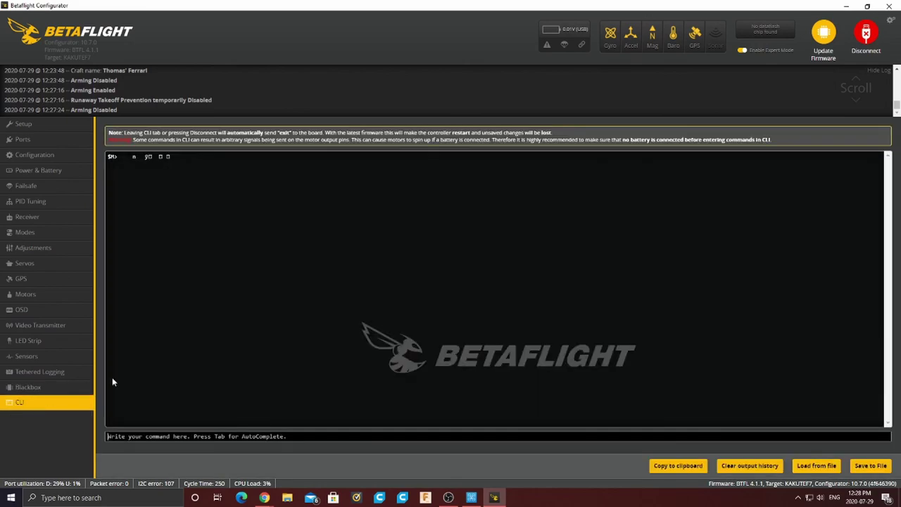